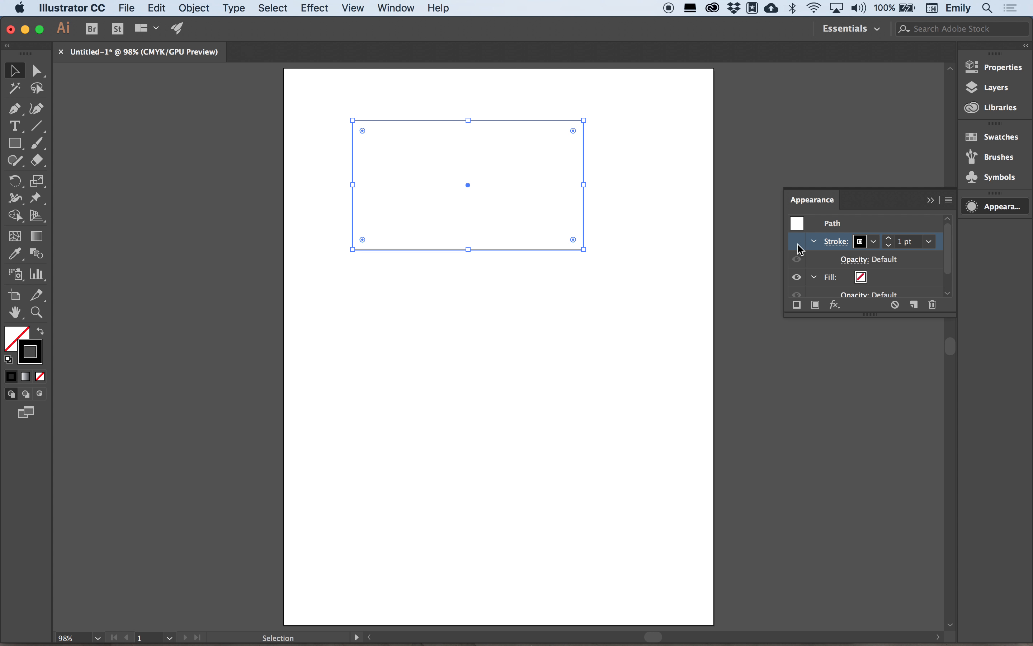
Hide the rectangle's stroke in the Appearance panel and deselect it so the artboard looks empty.
click(798, 277)
click(741, 256)
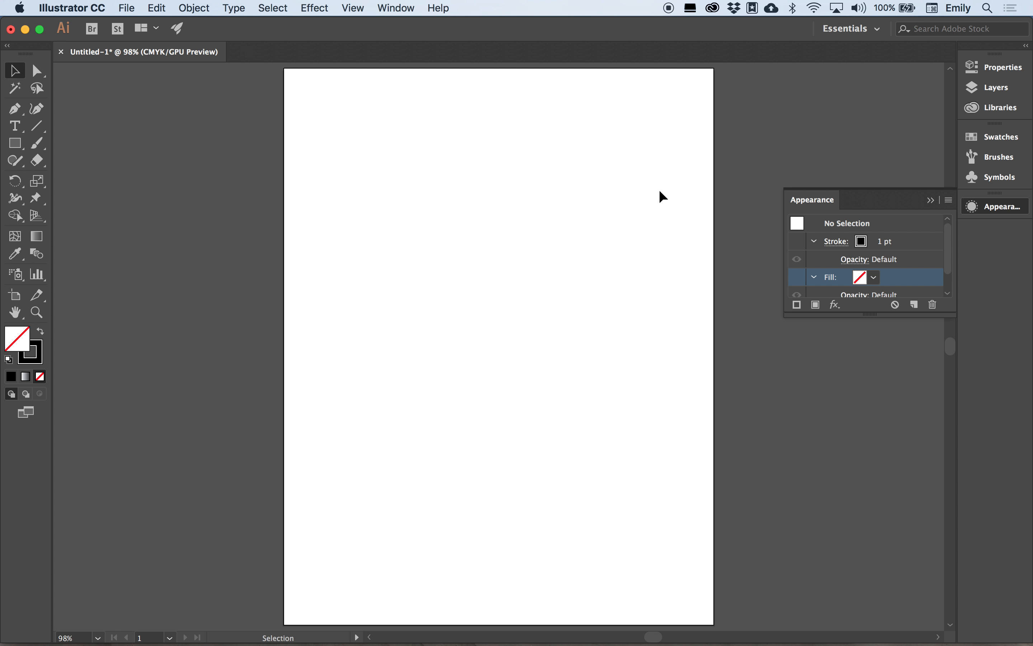
Switch to Outline view, select the rectangle, and pick its top-left anchor with Direct Selection.
click(354, 9)
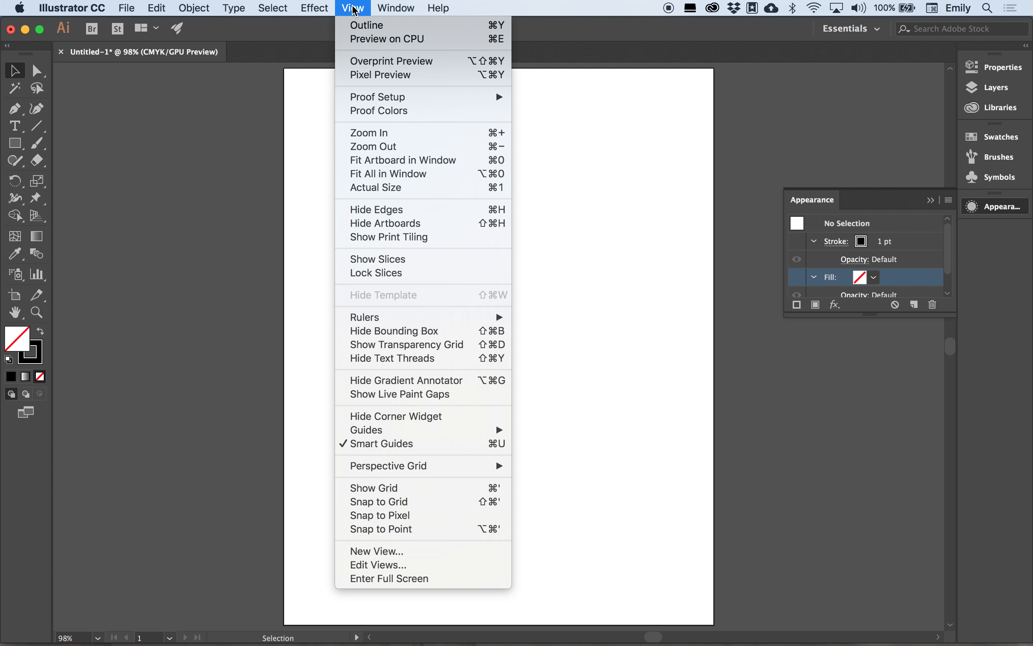
click(363, 28)
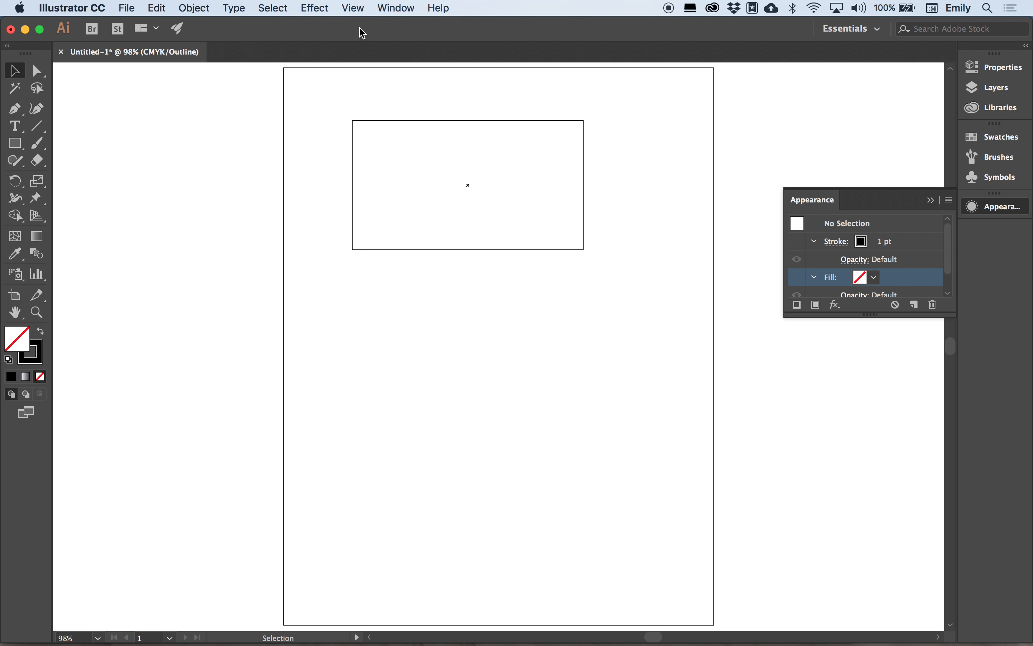
click(408, 121)
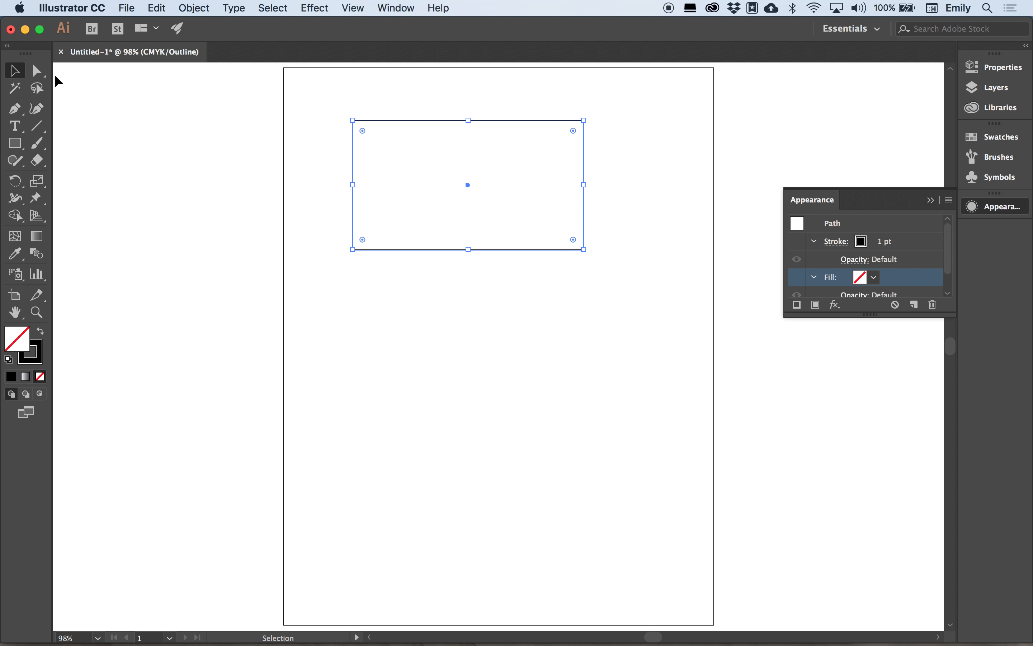
click(37, 69)
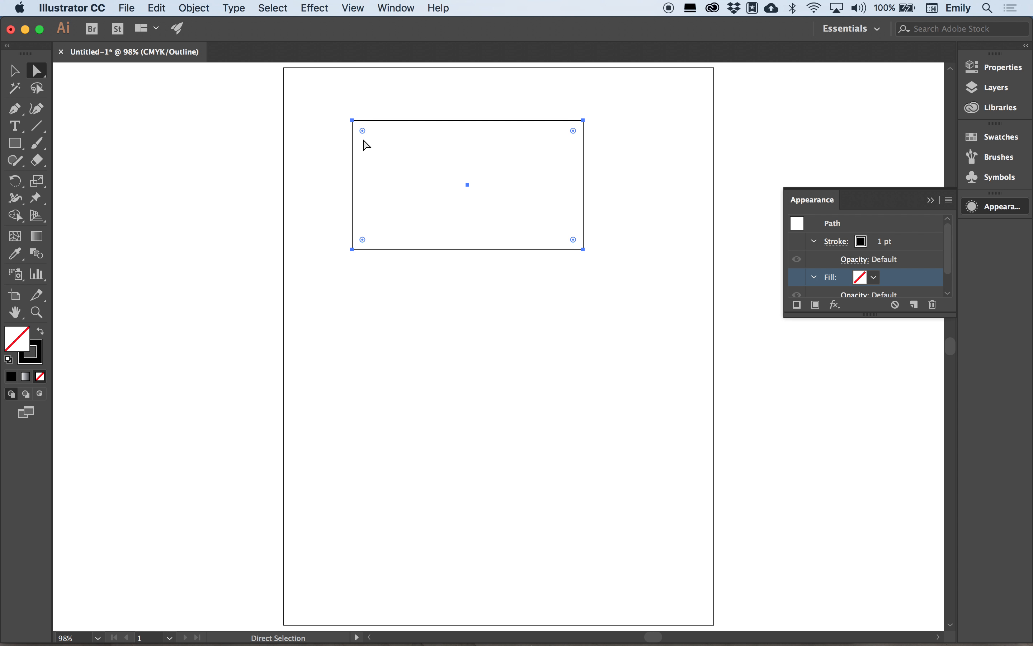
click(353, 122)
Paint a wavy Paintbrush curve below the rectangle, undoing an extra looped stroke afterwards.
click(37, 126)
click(37, 143)
mouse_move(348, 395)
mouse_down()
mouse_move(375, 343)
mouse_move(535, 351)
mouse_move(614, 300)
mouse_up()
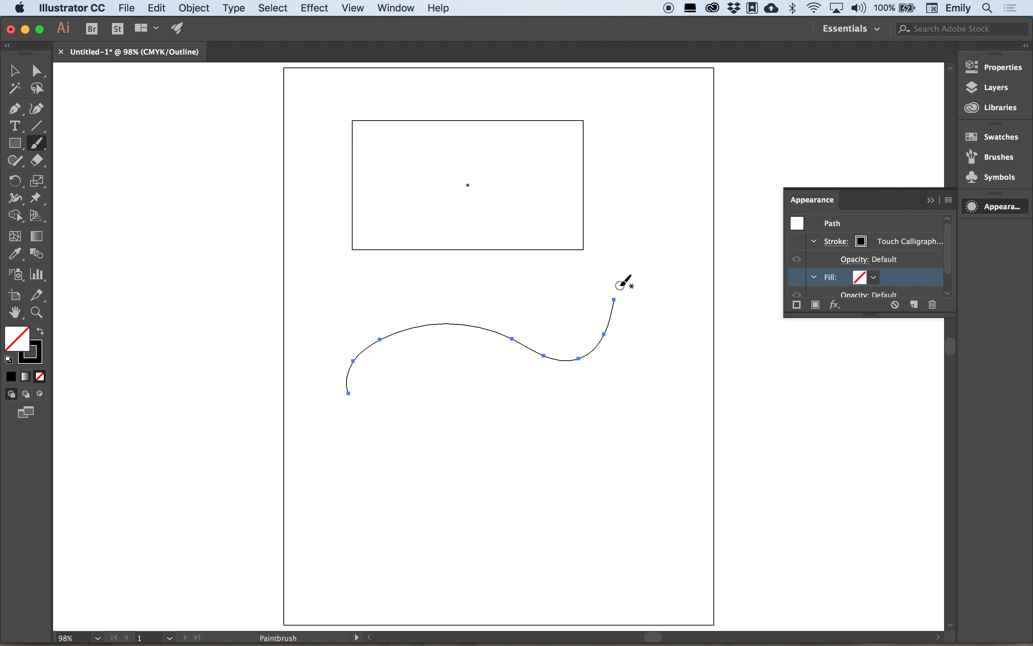
mouse_move(431, 419)
mouse_down()
mouse_move(453, 389)
mouse_move(524, 411)
mouse_move(518, 476)
mouse_move(444, 482)
mouse_move(423, 451)
mouse_move(431, 416)
mouse_up()
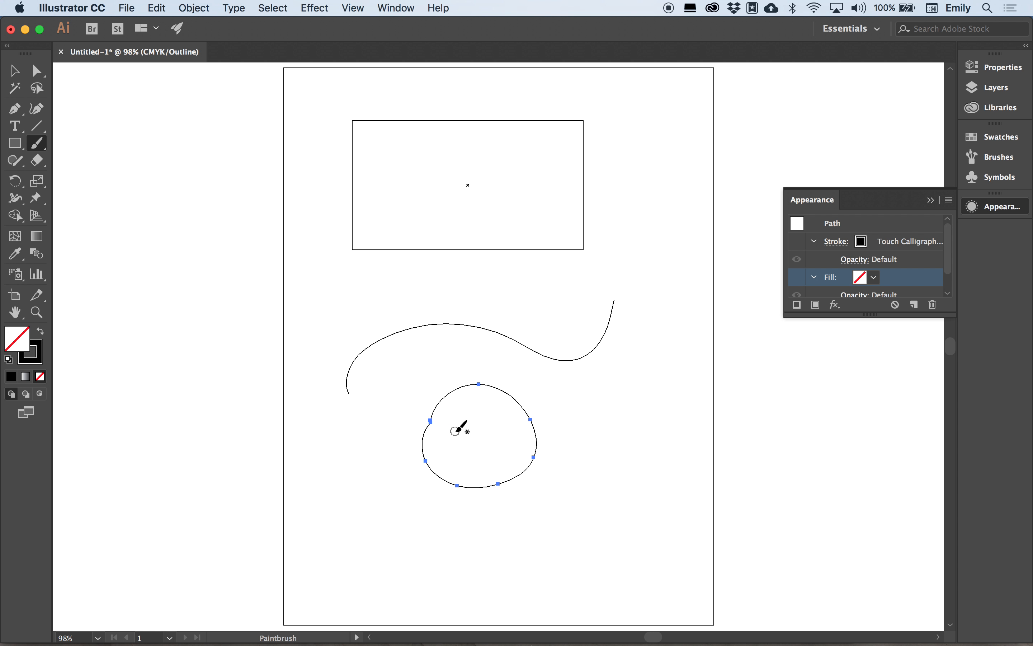
key(super)
key(super+z)
Draw a closed pencil loop and a curled open curve beneath the wavy stroke.
click(22, 164)
drag(22, 164, 81, 178)
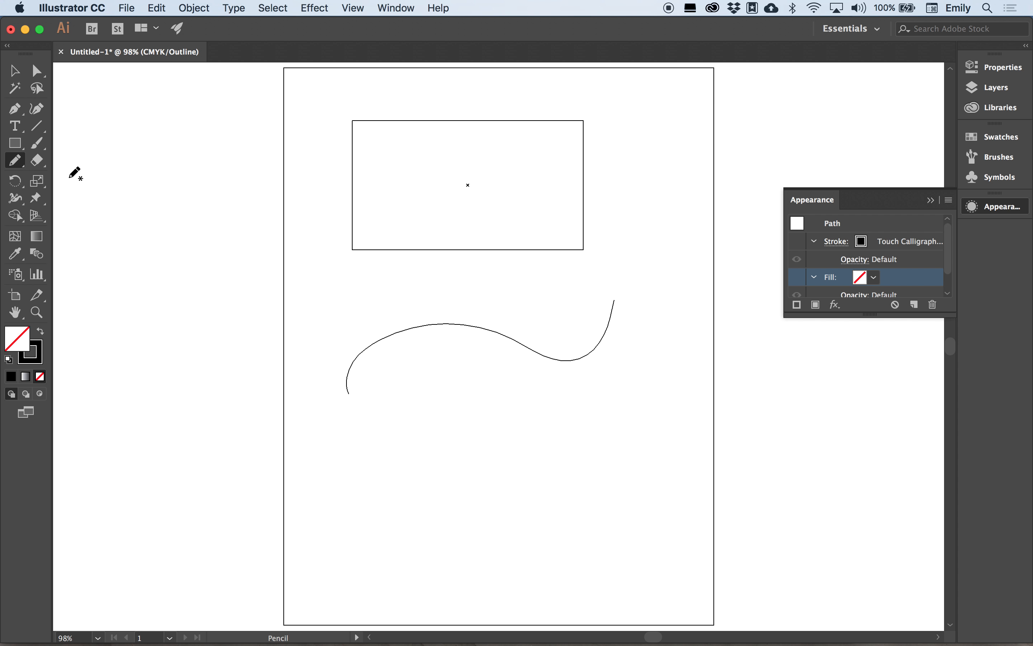
mouse_move(454, 424)
mouse_down()
mouse_move(511, 478)
mouse_move(444, 514)
mouse_move(416, 468)
mouse_move(443, 428)
mouse_up()
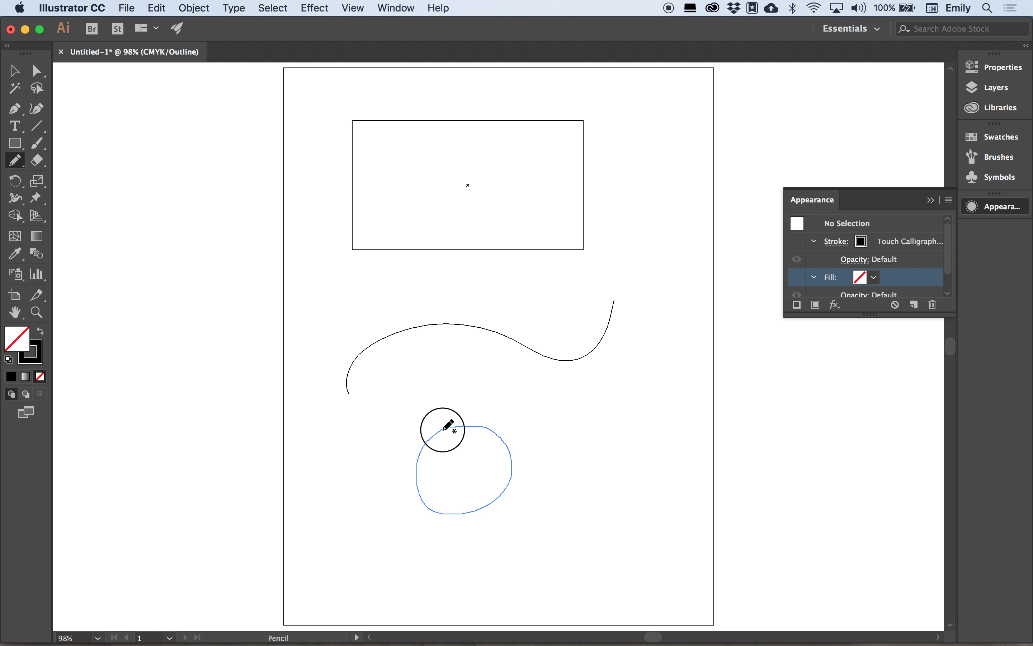
mouse_move(444, 429)
mouse_down()
mouse_move(447, 391)
mouse_move(509, 385)
mouse_move(568, 414)
mouse_move(555, 431)
mouse_move(477, 414)
mouse_up()
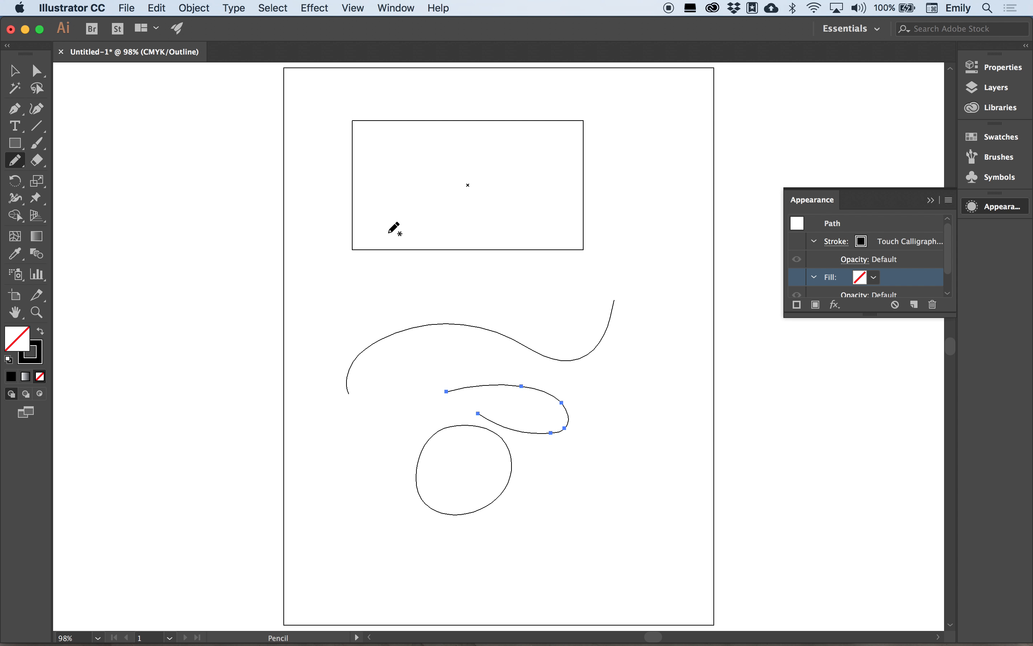
click(326, 9)
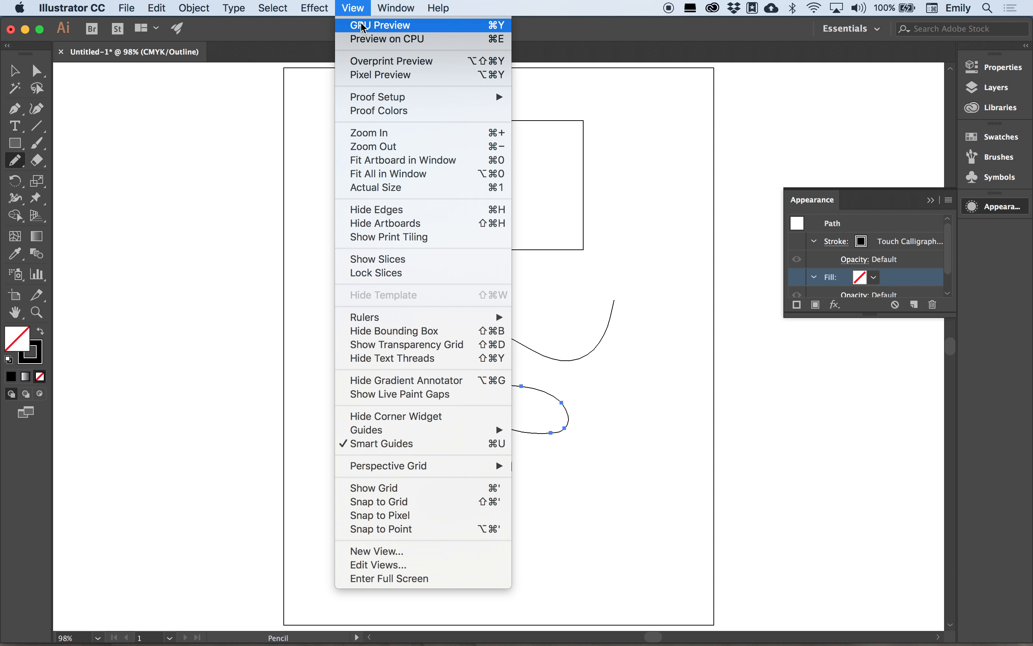
Return to GPU Preview and marquee-select all drawn paths, undoing an accidental delete.
click(364, 25)
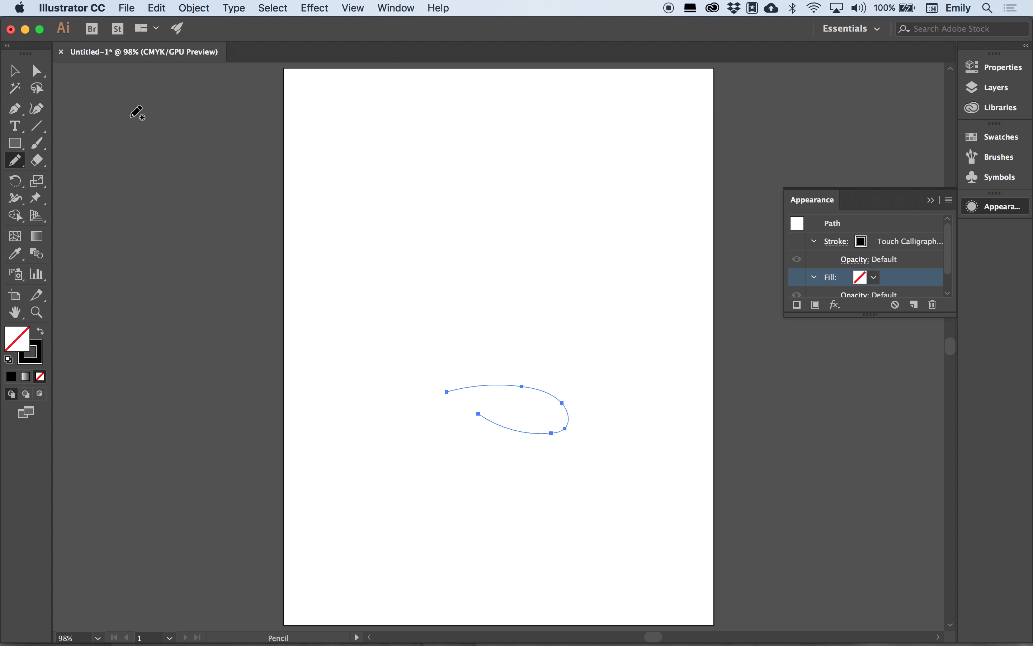
click(15, 72)
click(131, 170)
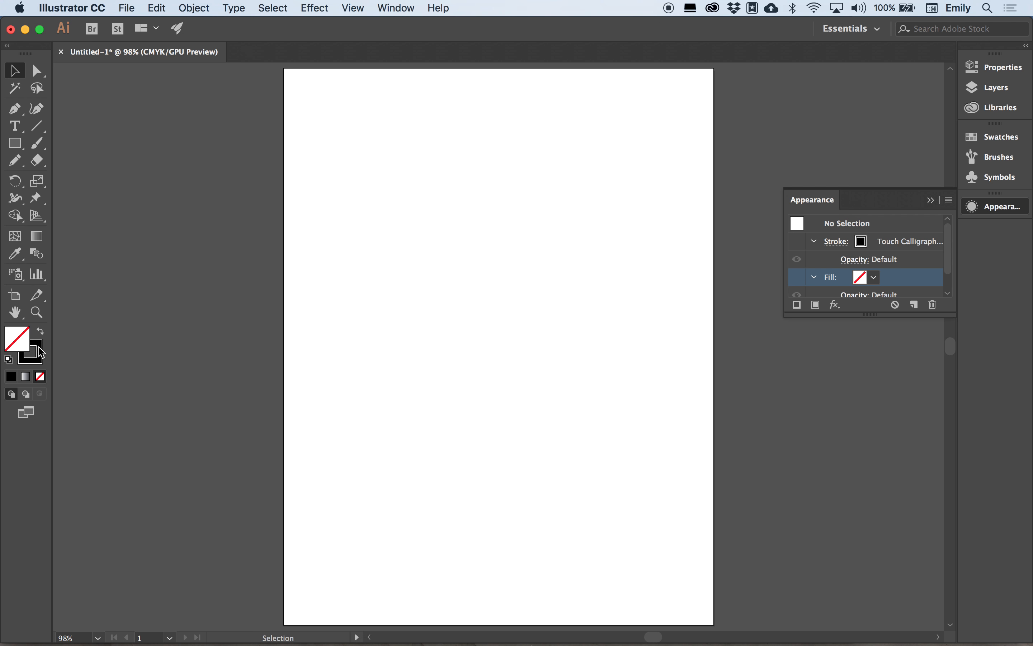
drag(253, 99, 714, 530)
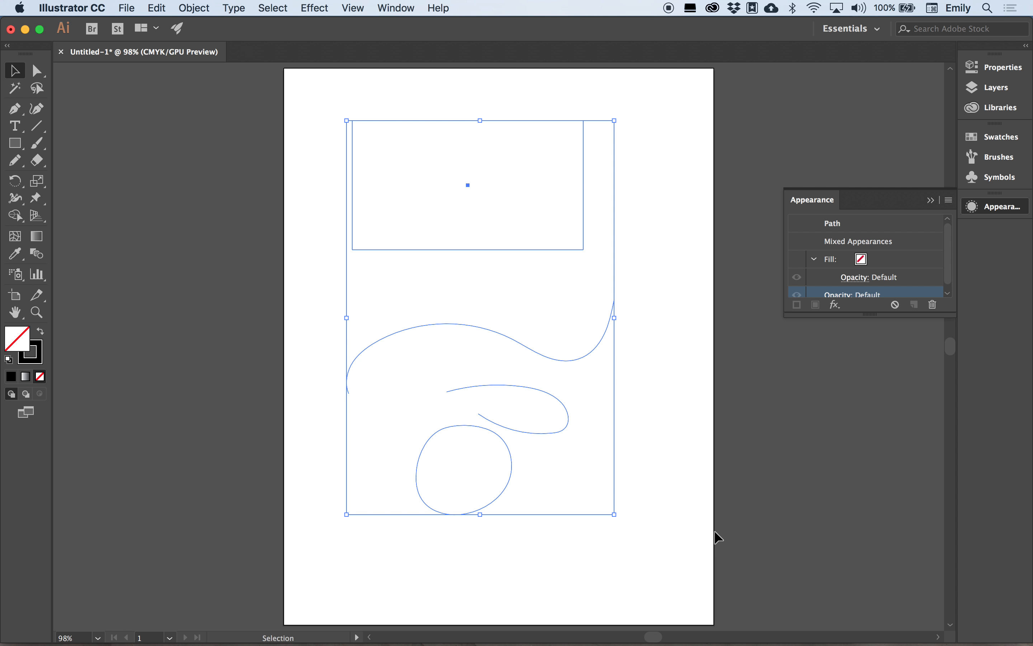
drag(220, 96, 743, 474)
key(Delete)
key(a)
key(v)
key(super+z)
Set the selected paths' stroke weight to 4 pt, remove their stroke colour, then deselect.
click(30, 352)
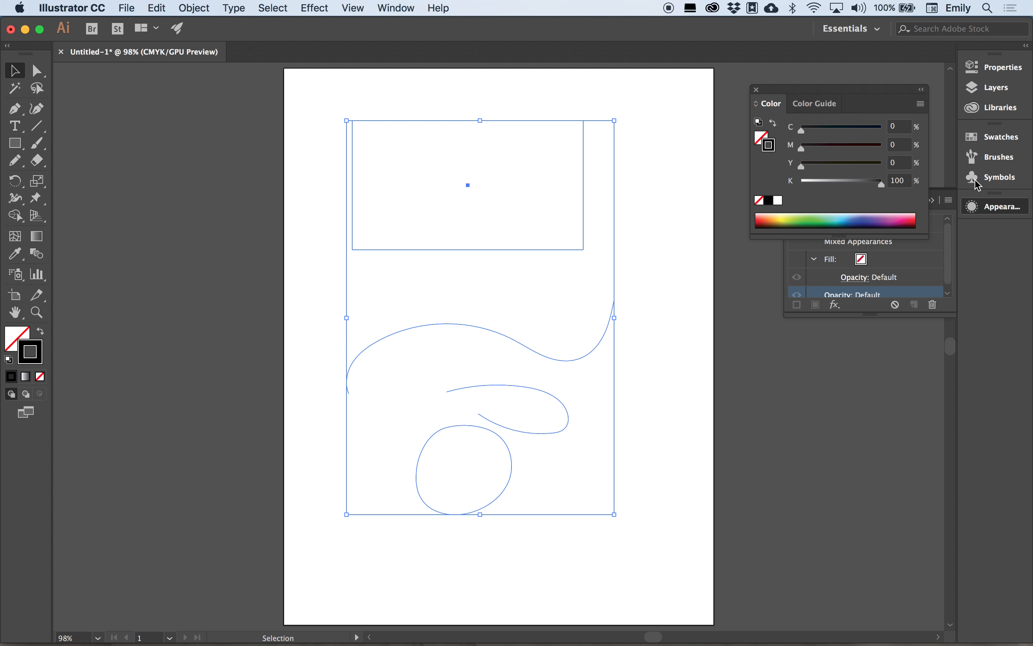
click(995, 66)
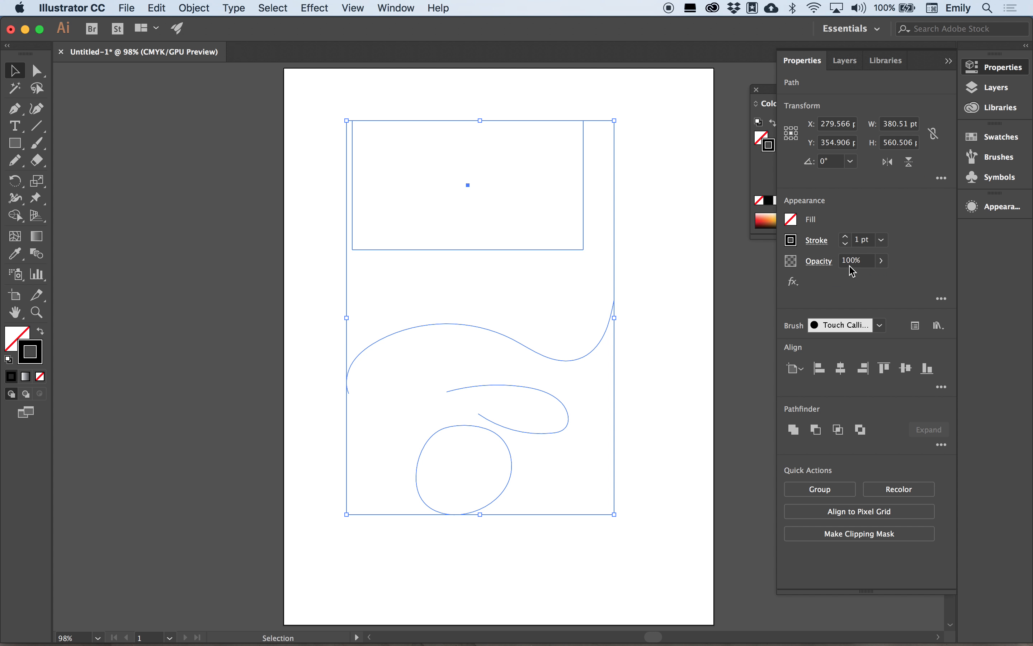
click(847, 236)
click(847, 236)
click(847, 236)
click(1004, 207)
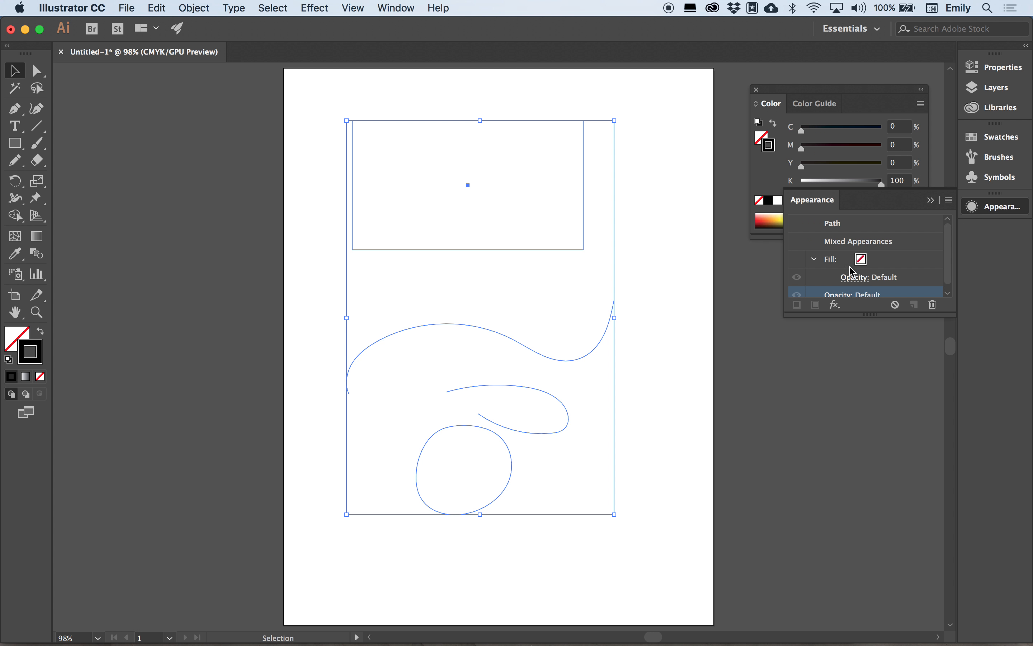
click(798, 259)
scroll(812, 286, down, 1)
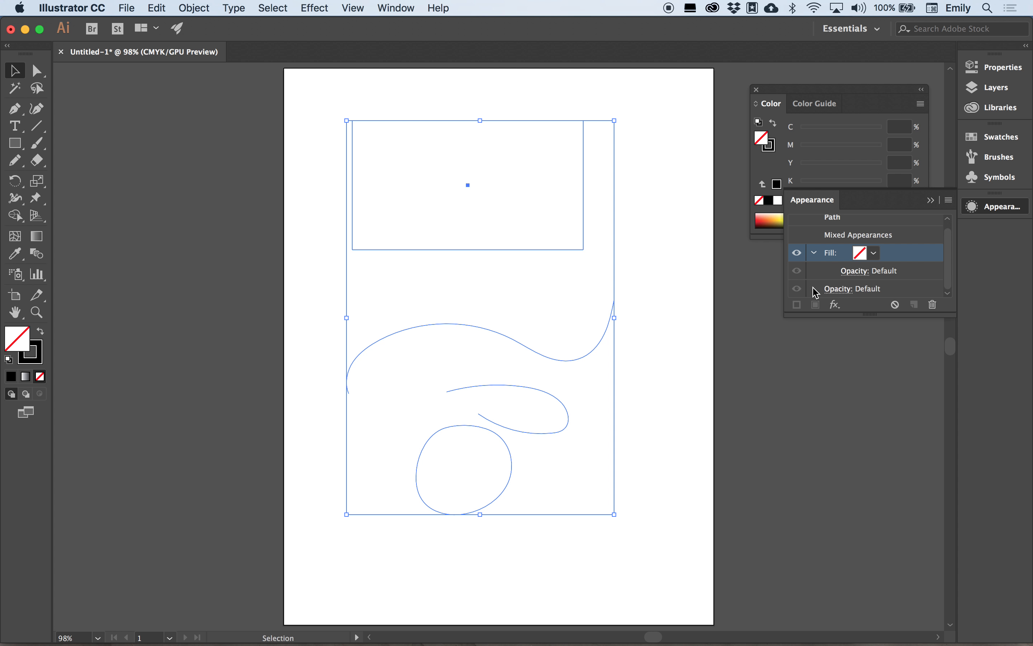
click(833, 218)
click(715, 323)
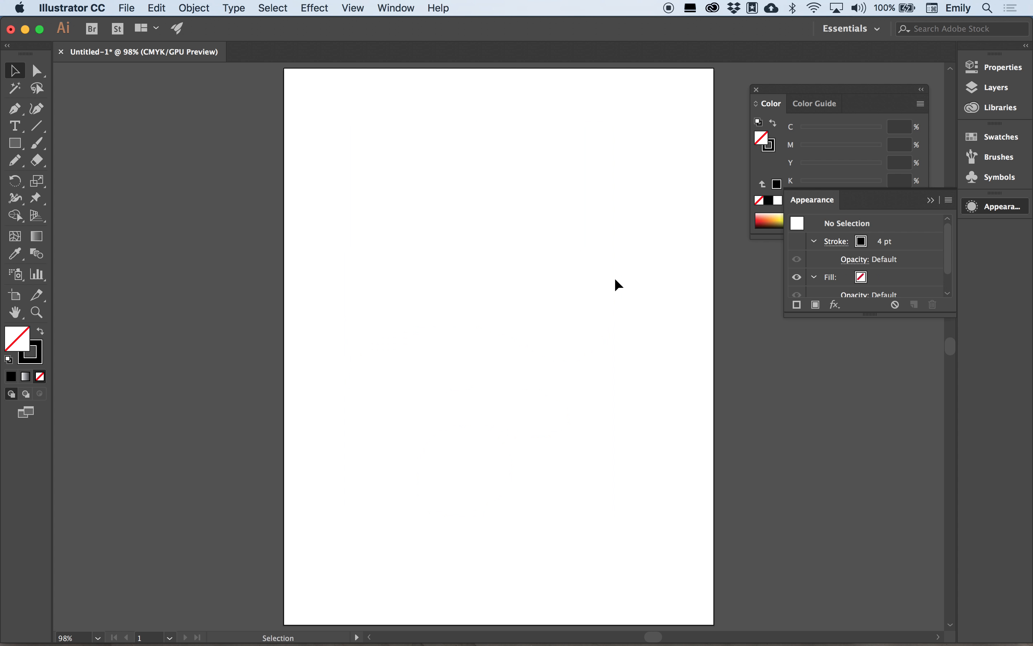
Turn stroke visibility back on for the rectangle, the wavy curve and the loops.
click(541, 248)
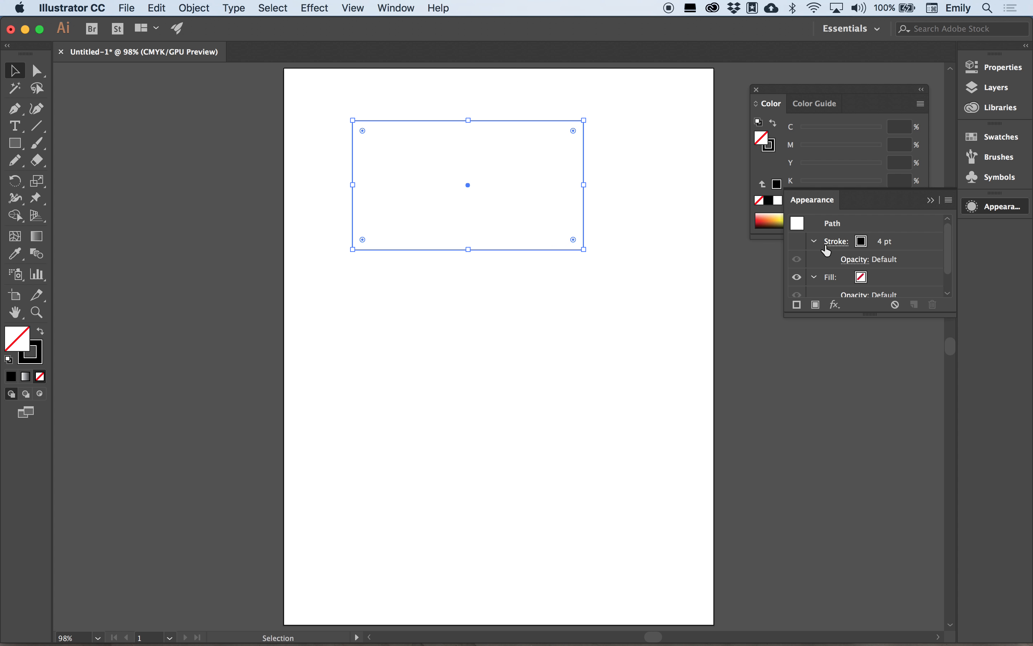
click(797, 242)
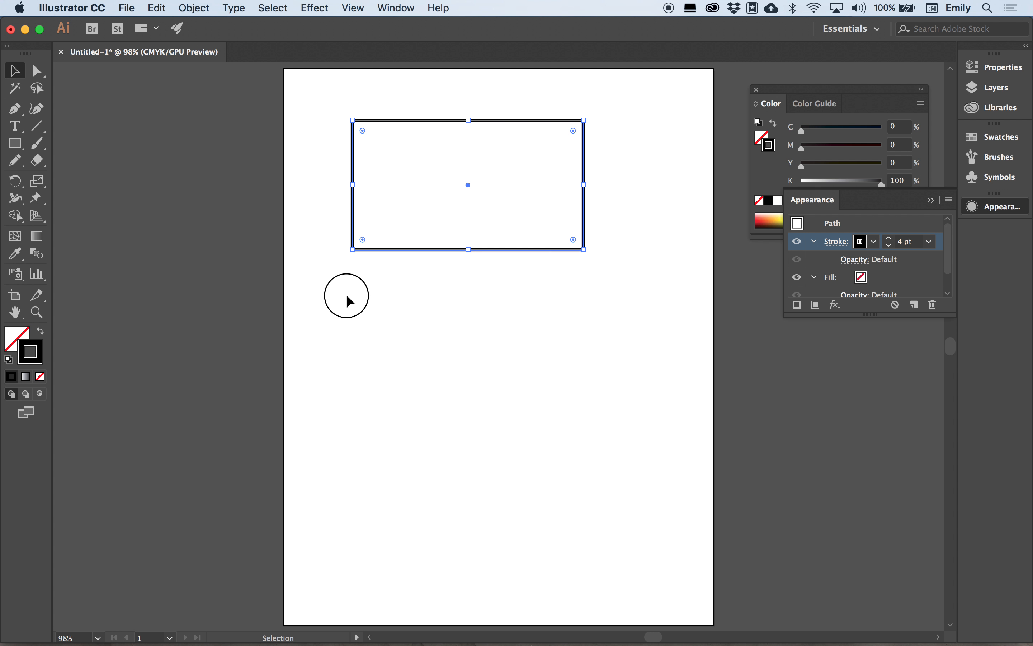
drag(347, 297, 555, 346)
click(798, 242)
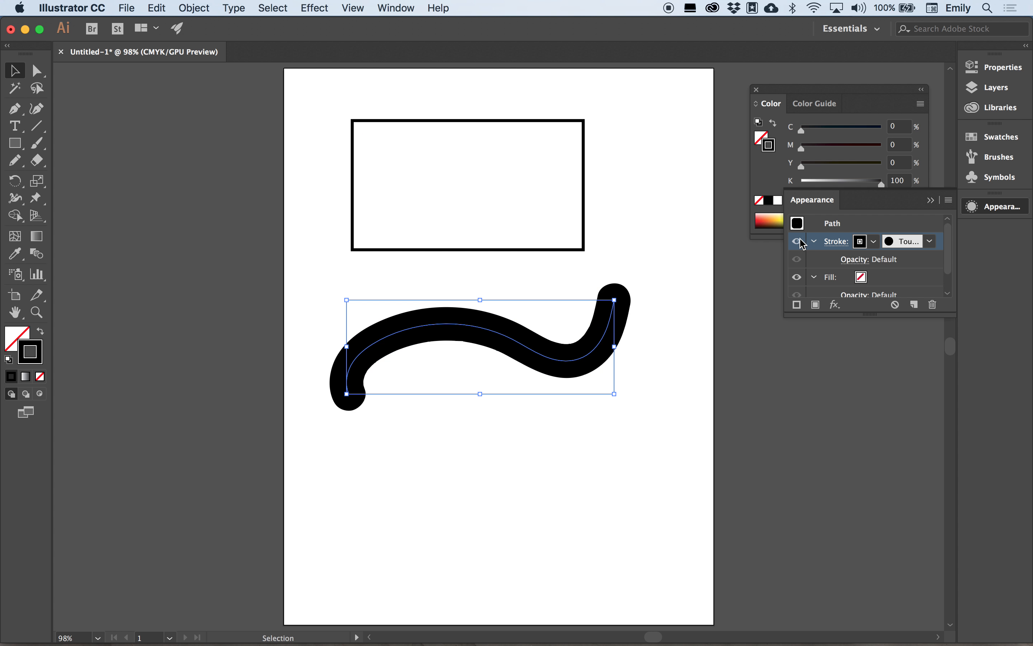
click(535, 448)
drag(614, 503, 438, 401)
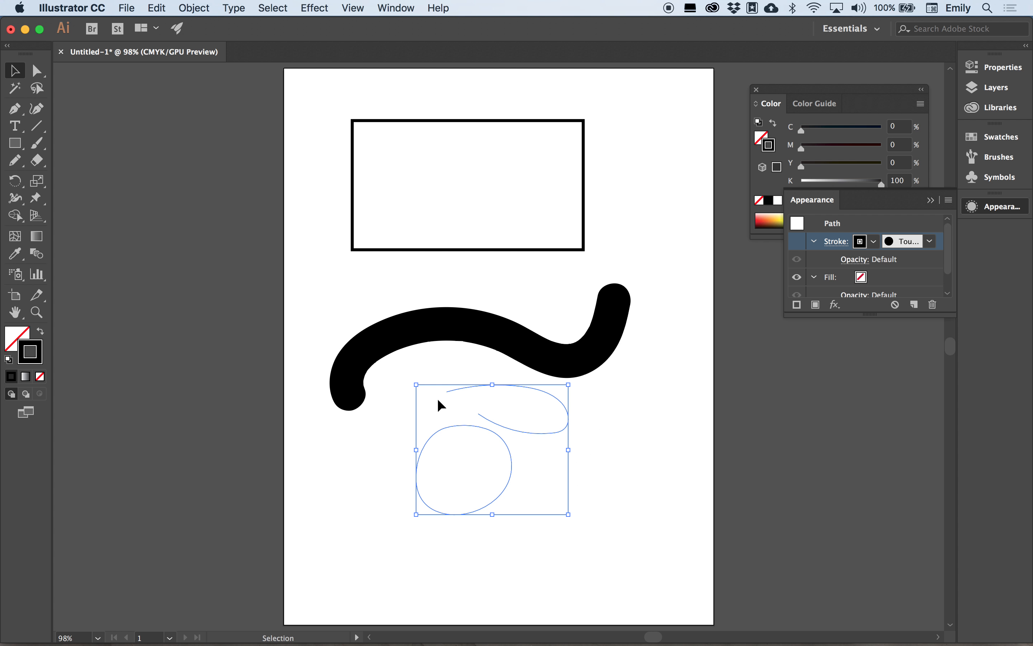
click(797, 241)
click(726, 464)
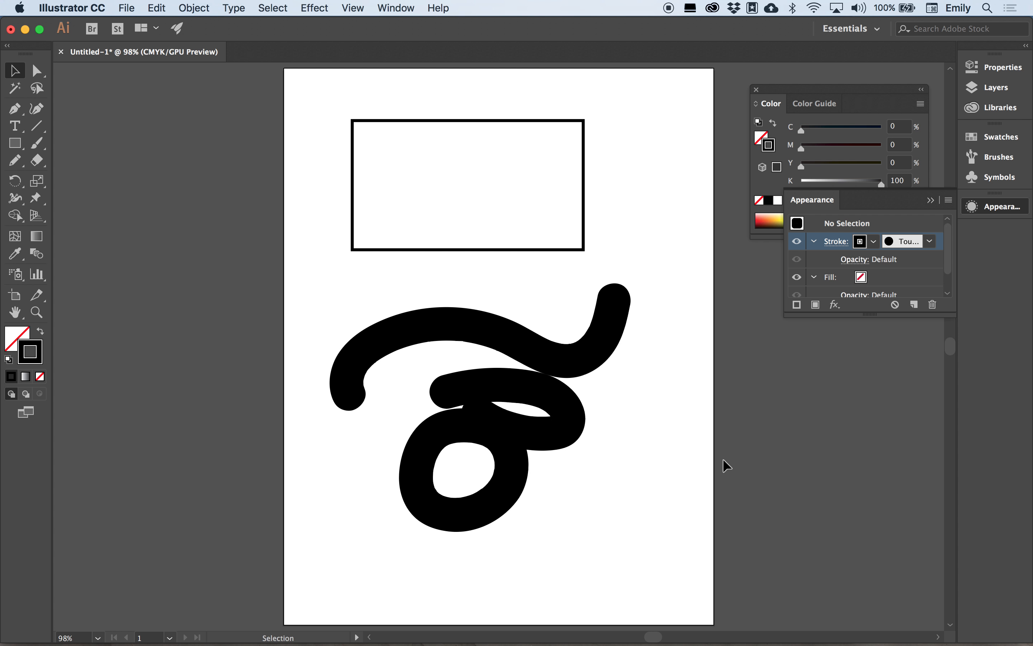
Check the stroke's brush choices without changing them and reselect the rectangle.
click(930, 242)
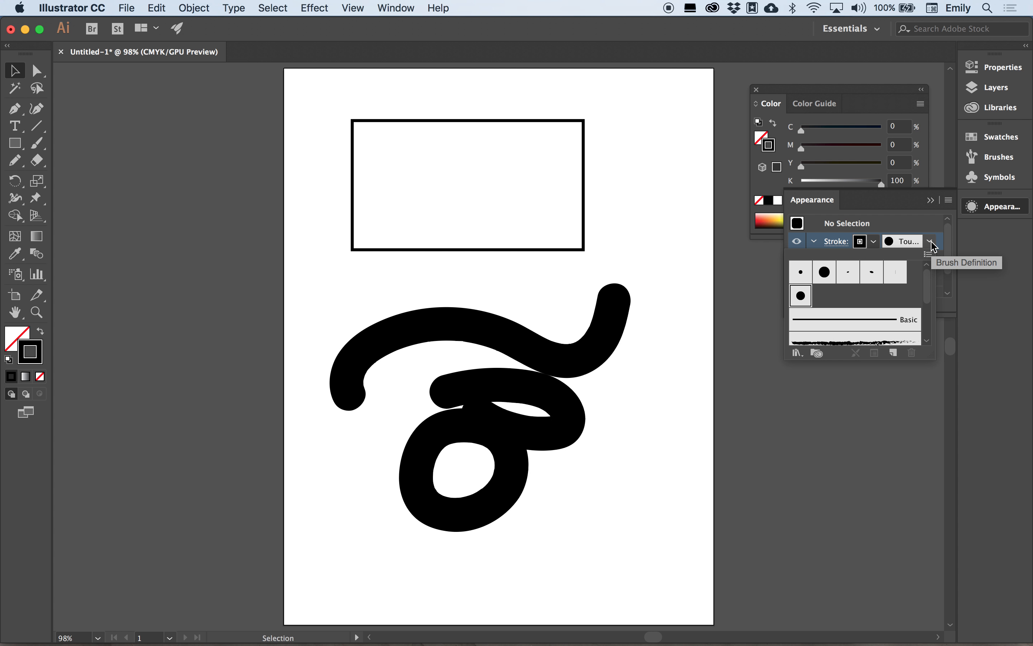
click(726, 268)
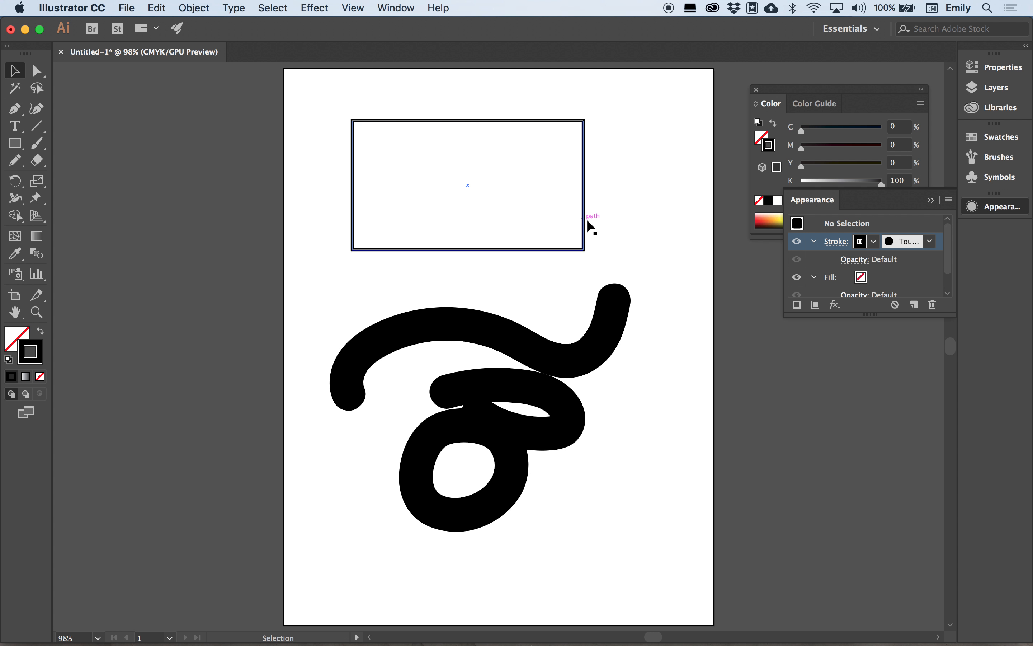
click(583, 208)
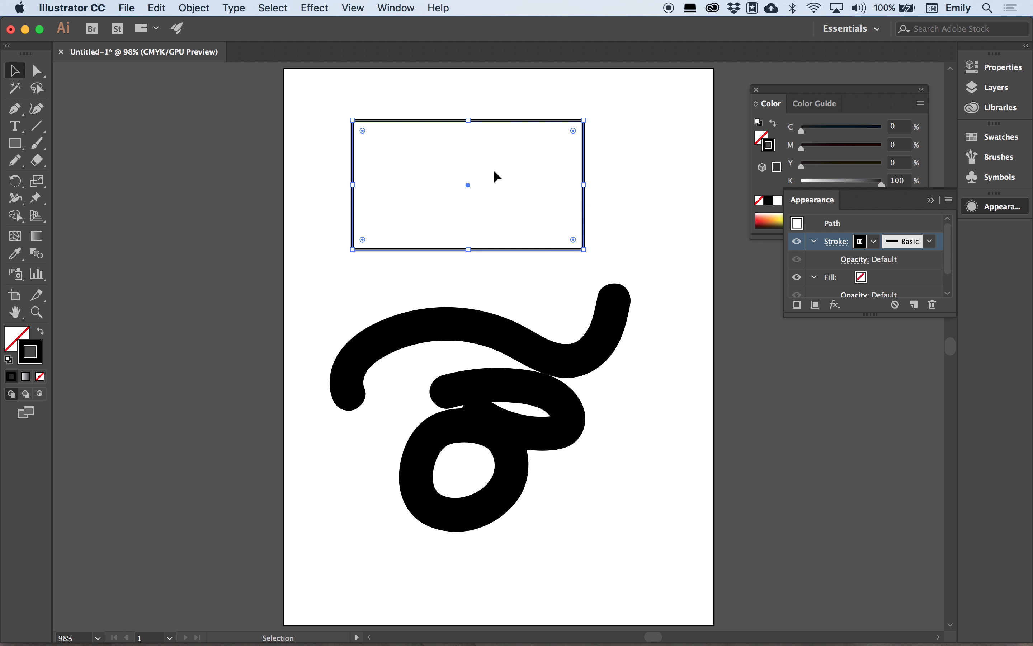
Fill the rectangle with magenta from the Appearance panel's fill dropdown.
click(860, 278)
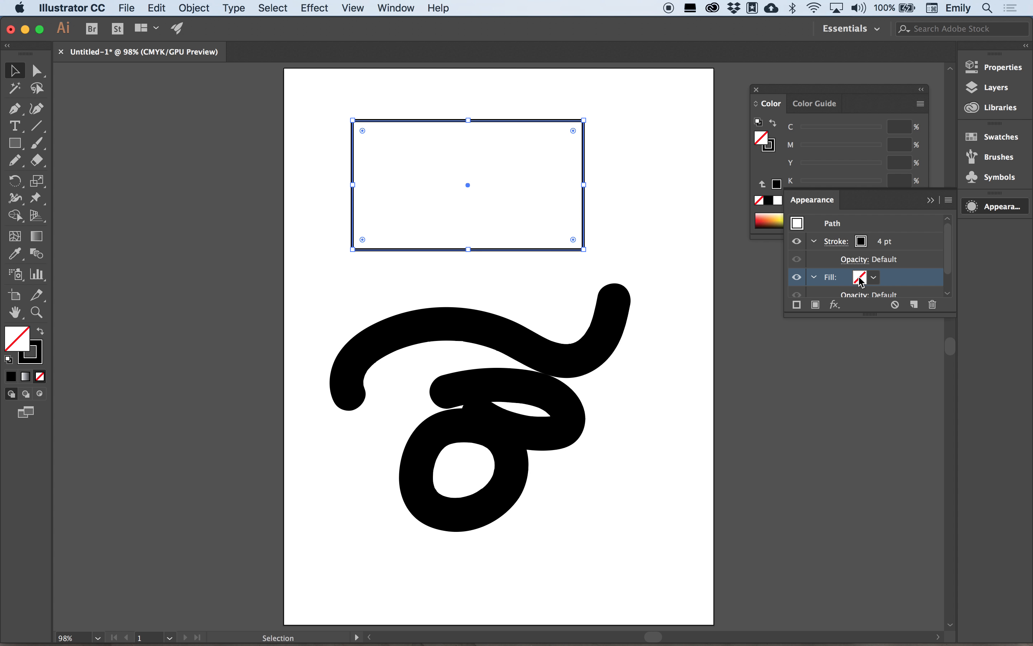
click(874, 277)
click(811, 303)
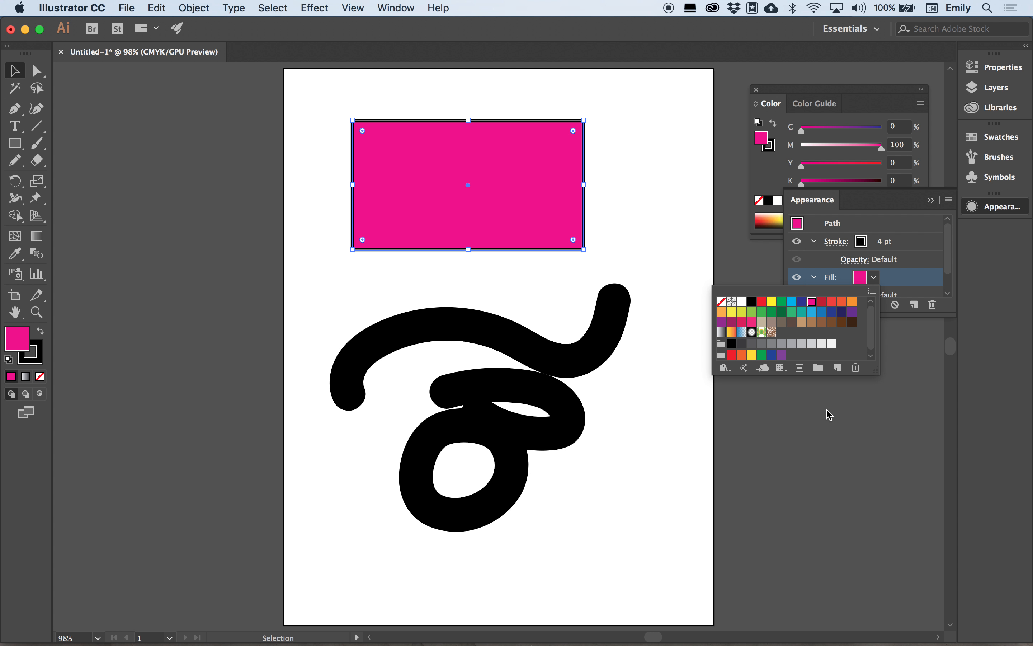
click(1002, 137)
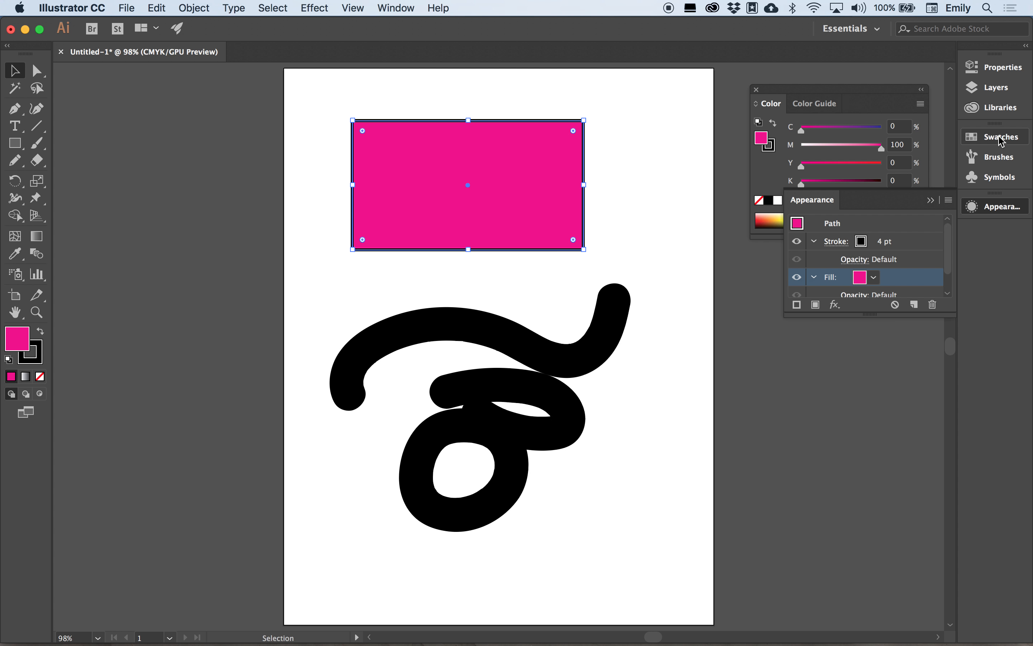
Try the yellow-orange gradient swatch, then fill the rectangle with the brown swirl pattern.
click(1001, 138)
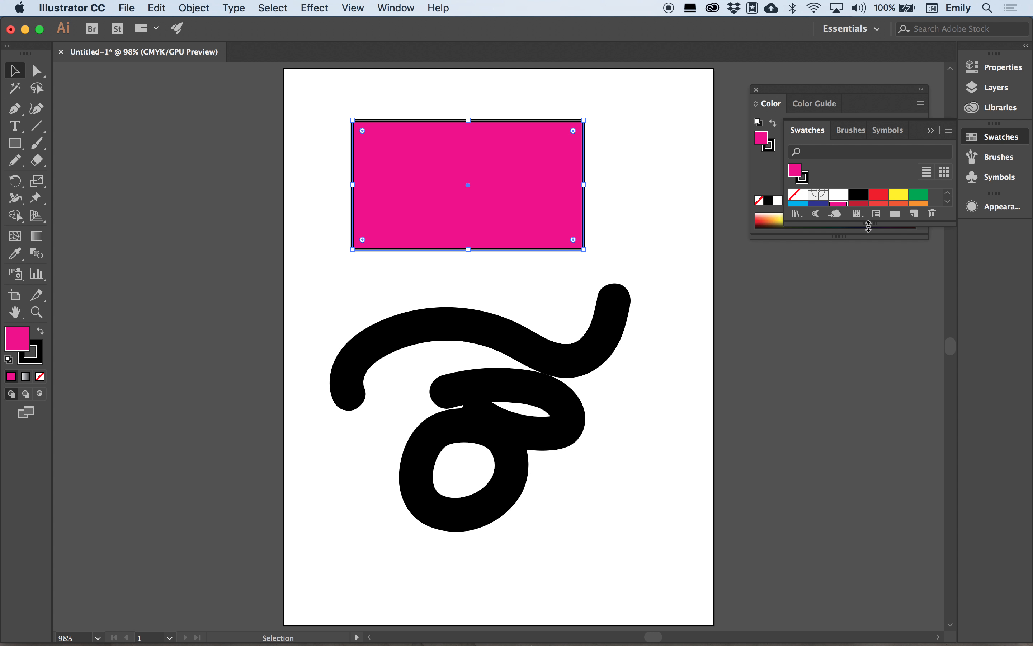
drag(869, 227, 869, 437)
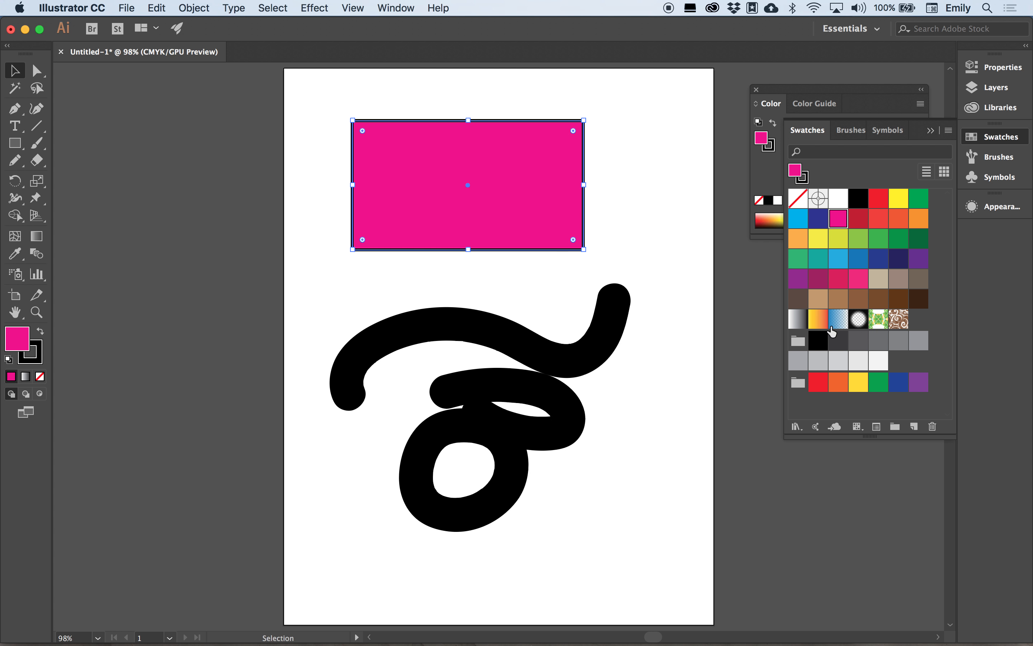
click(818, 319)
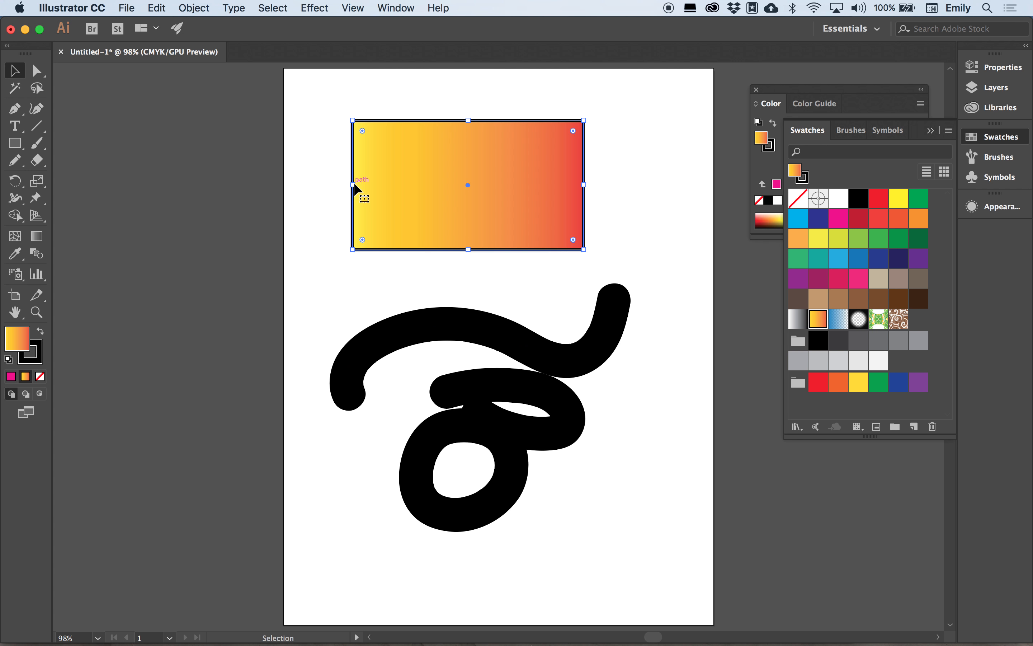
click(899, 320)
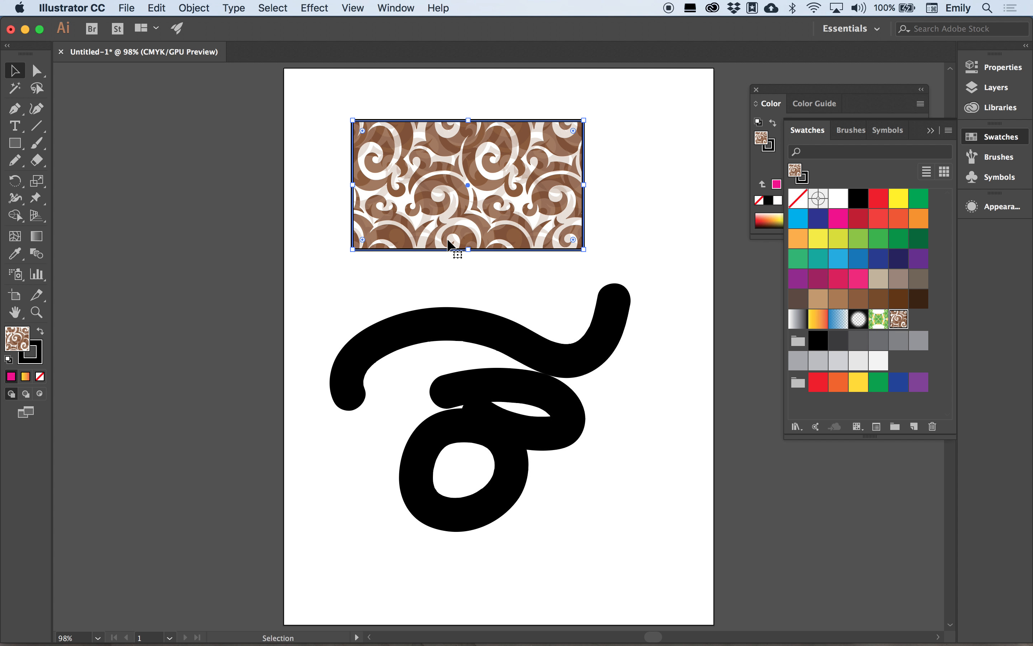
click(594, 156)
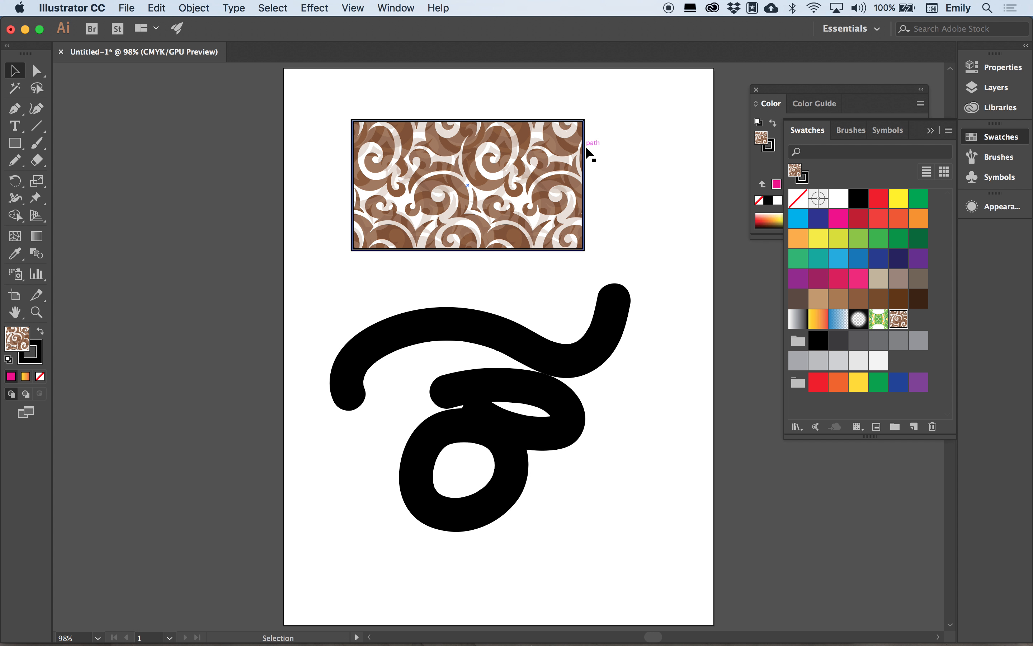
click(586, 148)
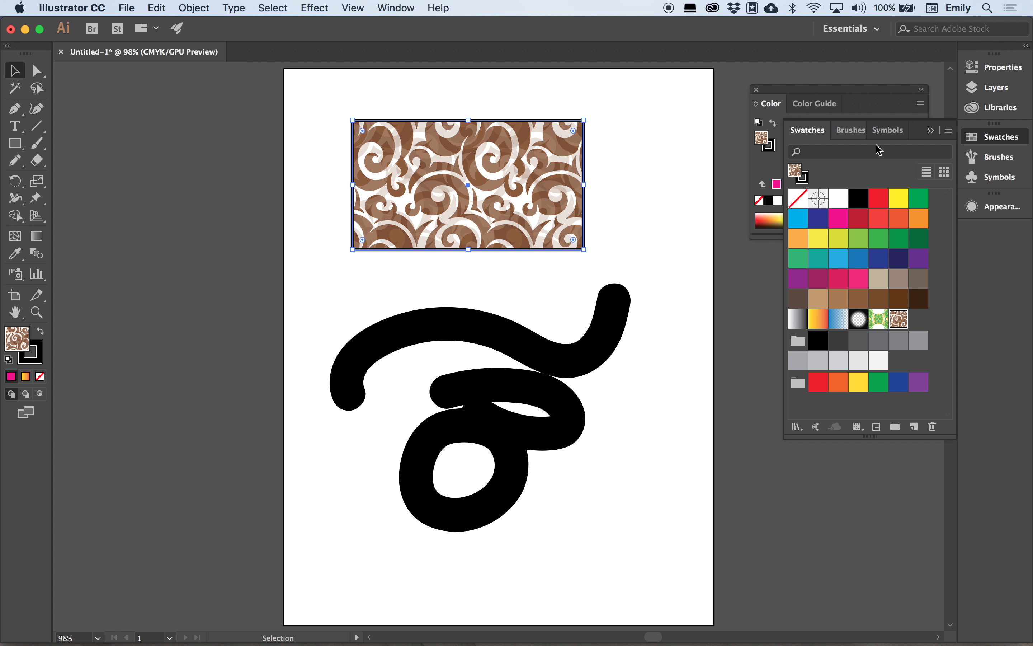
Bring up the rectangle's stroke weight options in the Appearance panel.
click(998, 213)
click(836, 241)
click(788, 262)
Give the rectangle an 8 pt bright pink (ea1854) outline and deselect it.
click(805, 433)
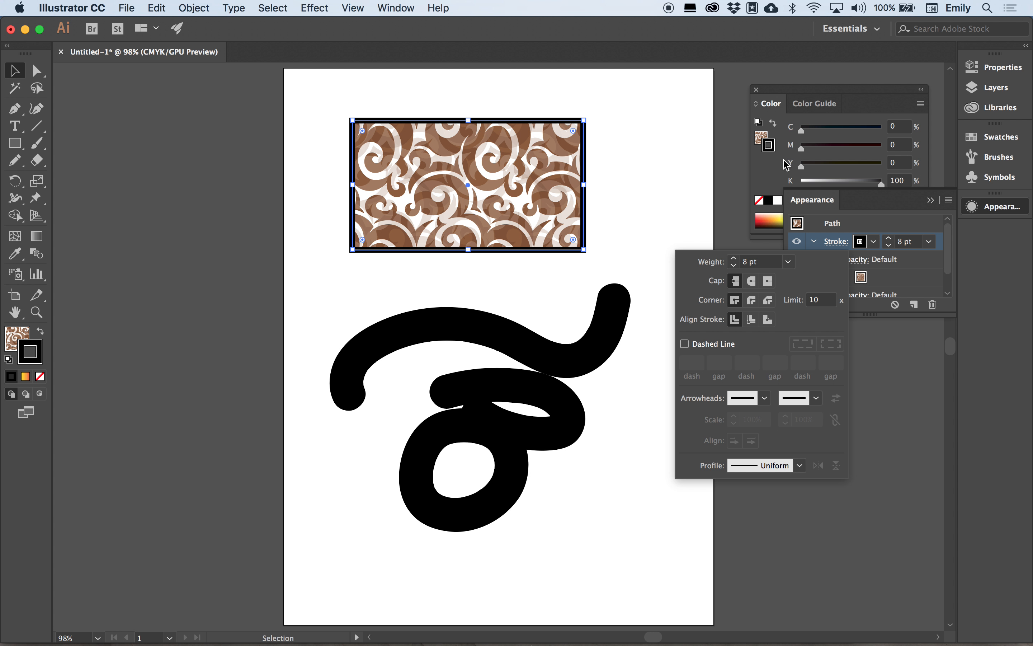
double_click(771, 146)
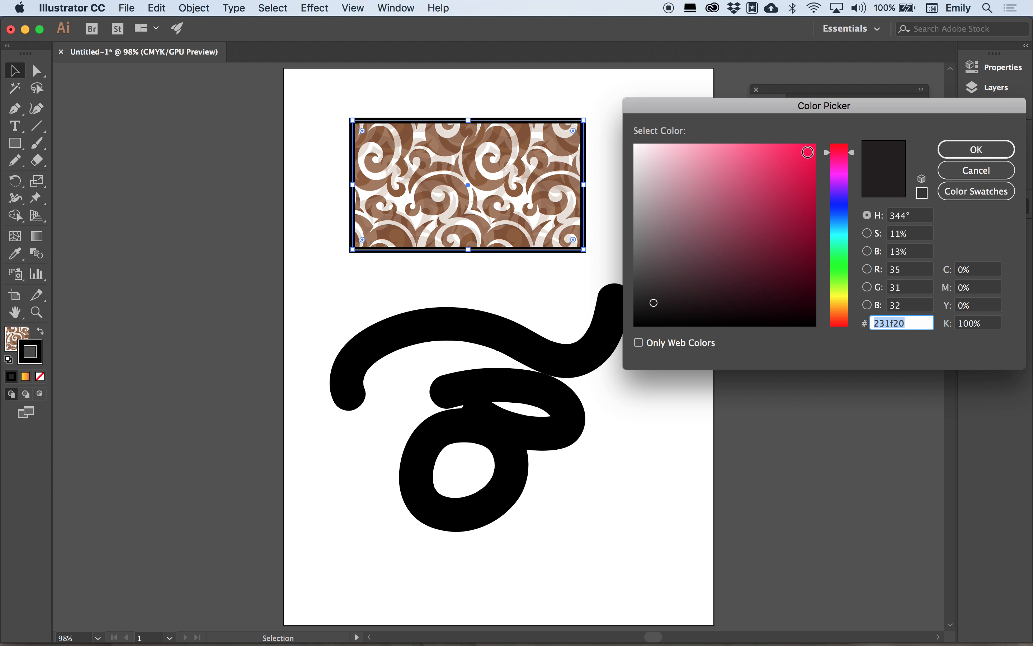
click(798, 159)
click(959, 153)
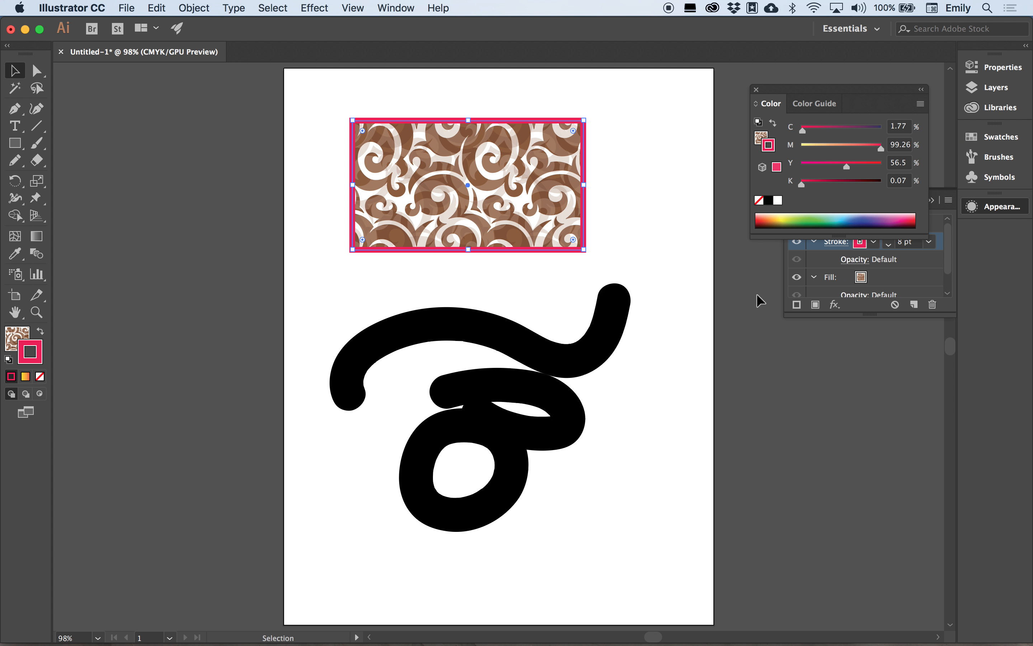
click(759, 300)
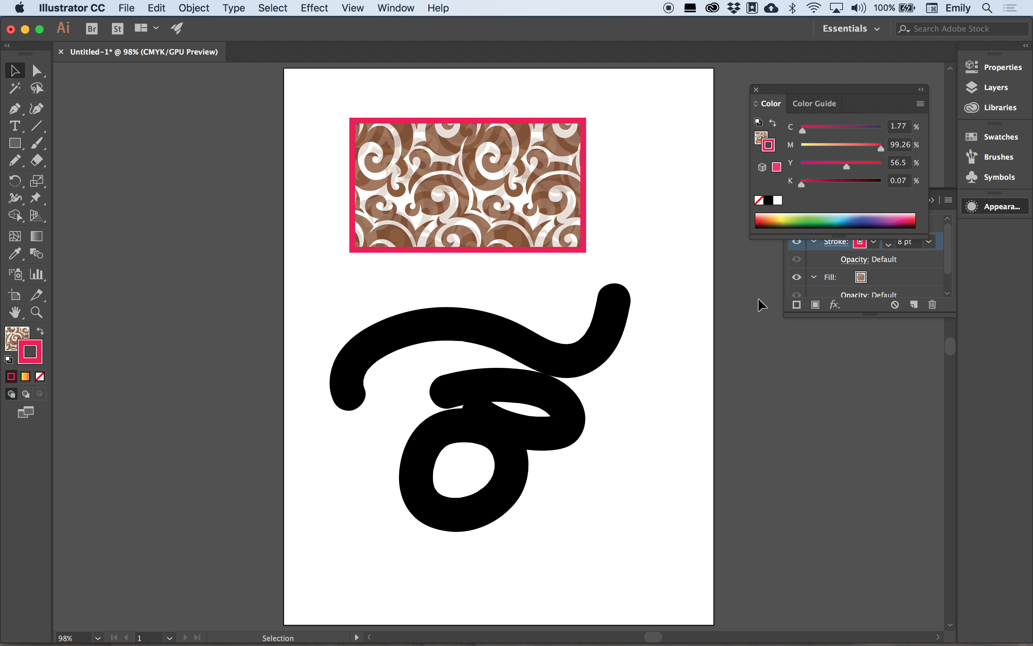
Select the upper curve and try the Basic and charcoal brushes on its stroke.
click(600, 354)
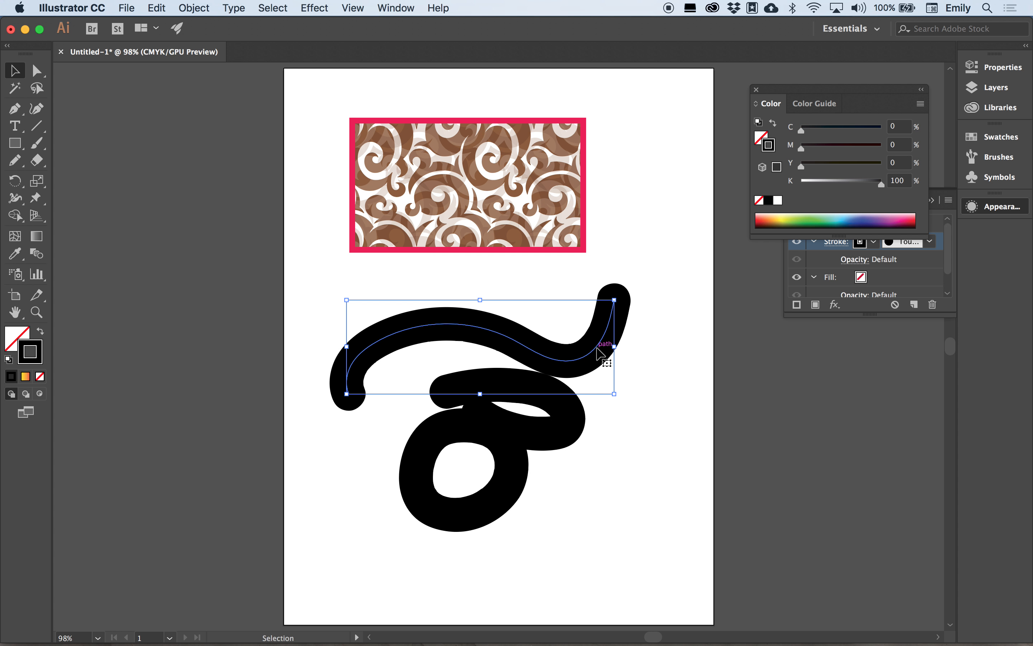
click(915, 279)
click(891, 248)
click(930, 241)
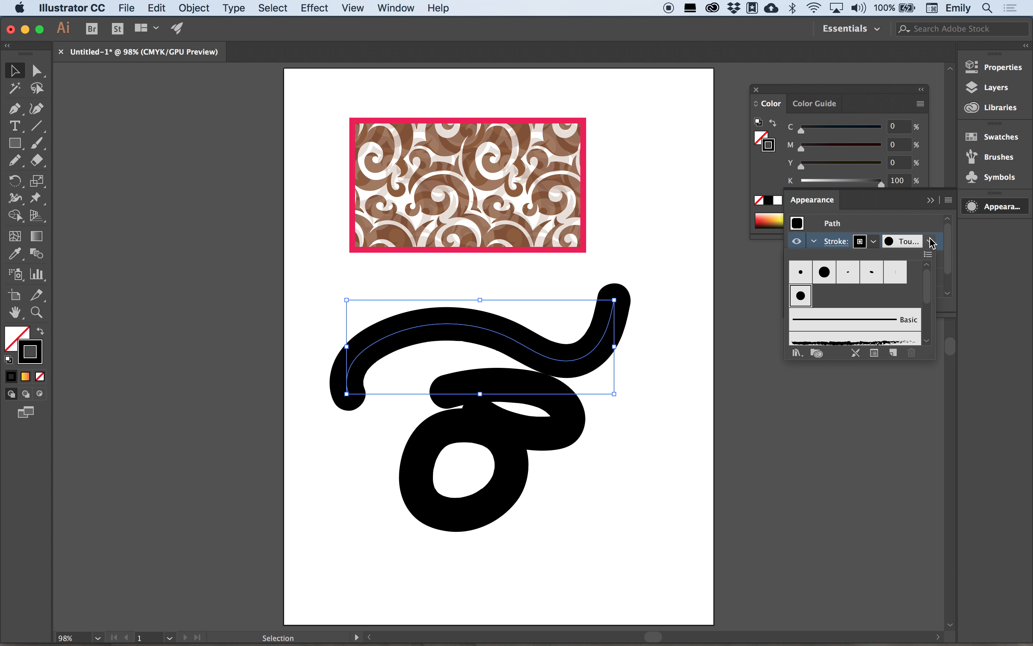
click(875, 320)
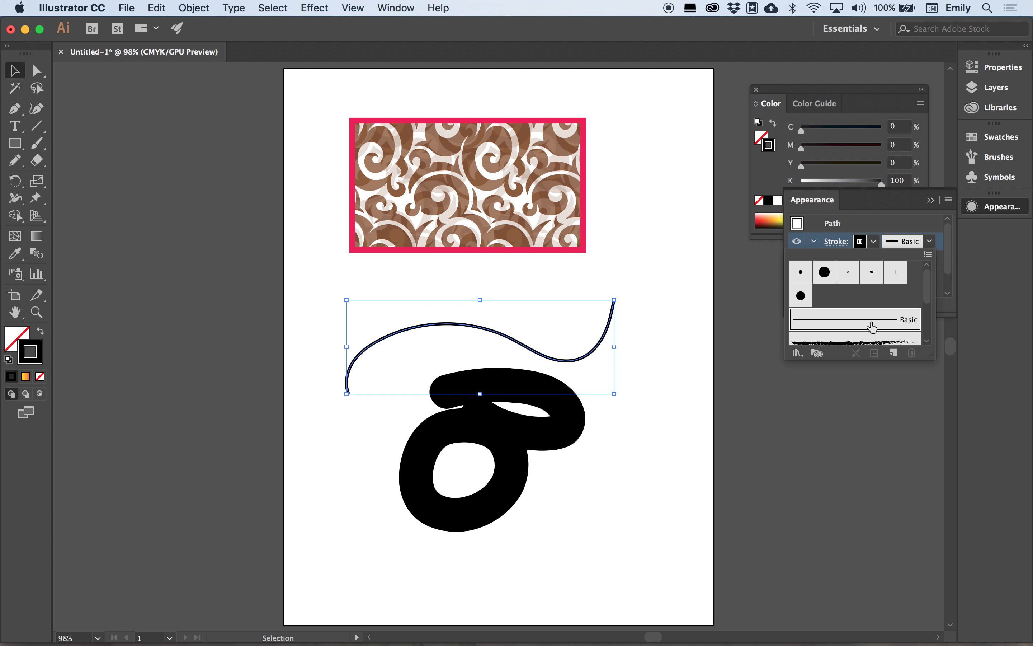
click(893, 342)
scroll(929, 304, down, 2)
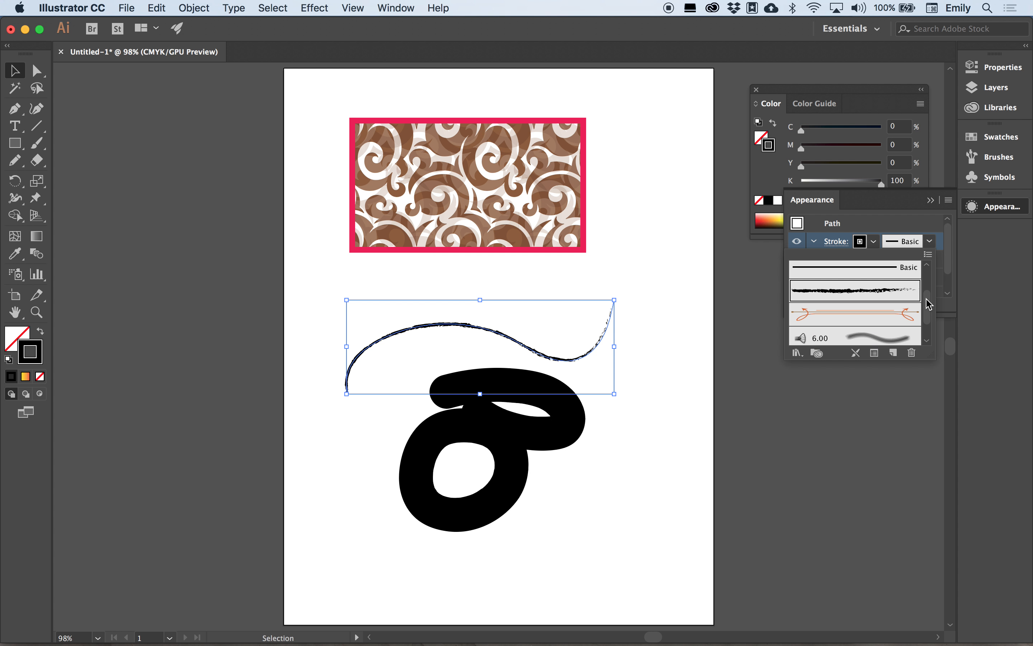
click(839, 367)
Try the arrow and 6.00 brushes, then settle on the denim stitched brush.
drag(875, 316, 876, 494)
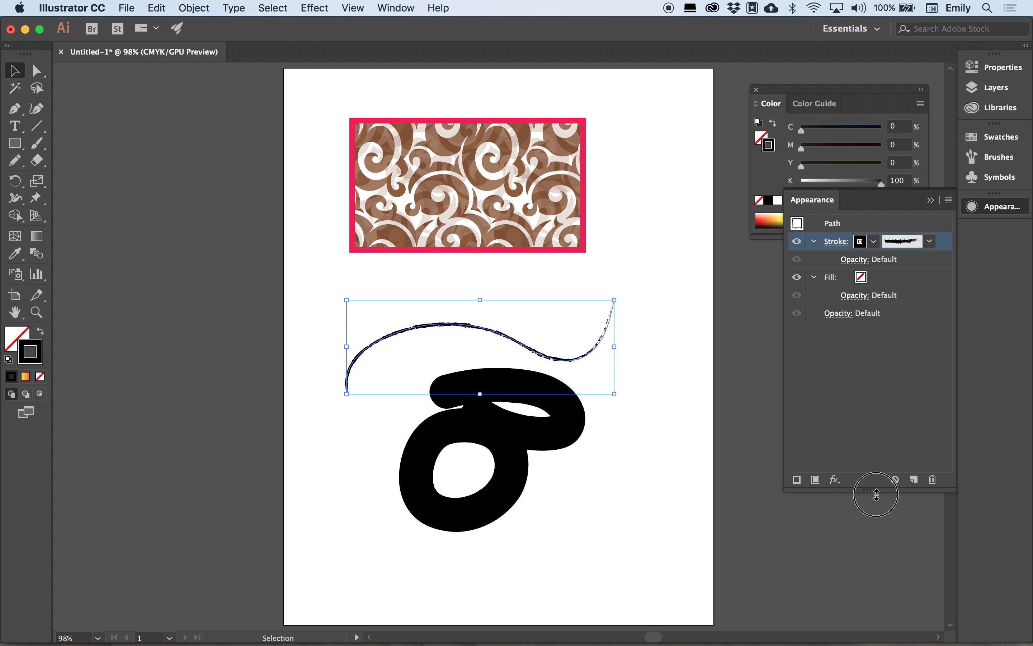
click(901, 241)
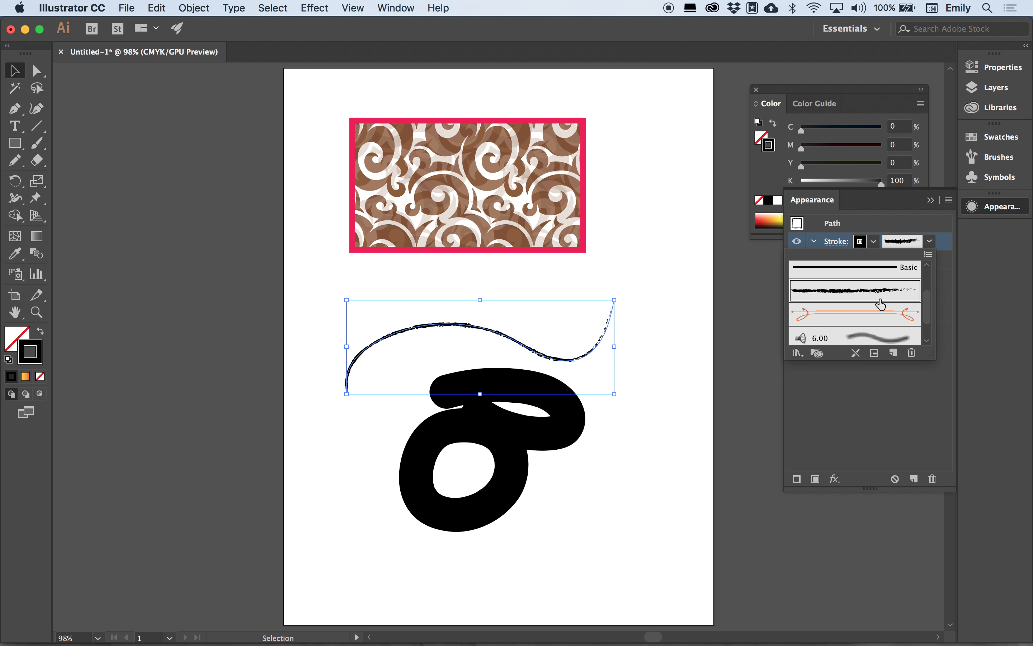
click(863, 323)
click(860, 336)
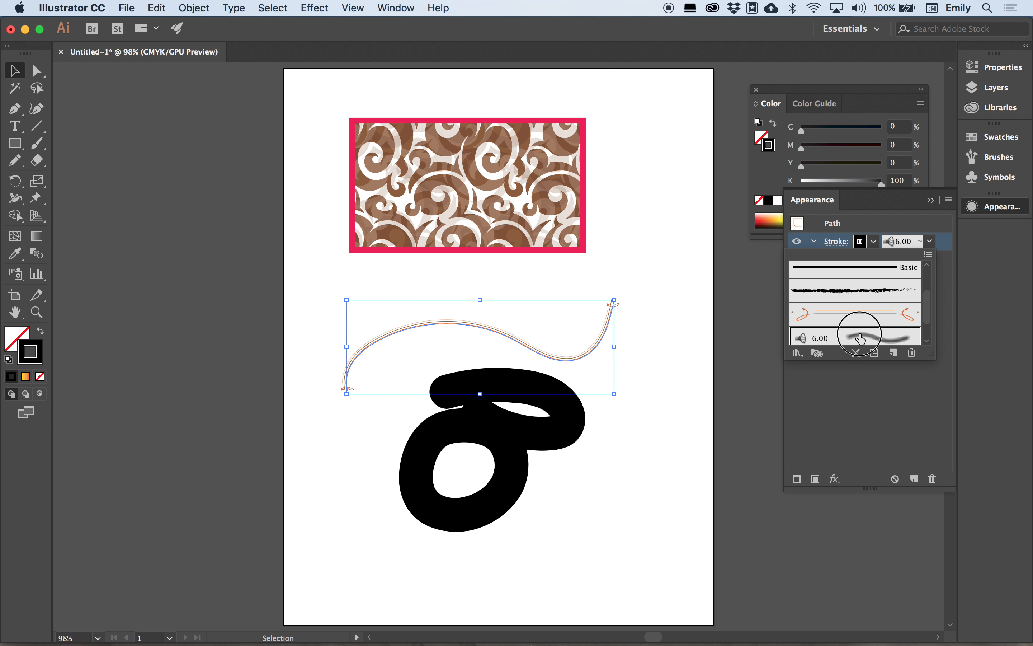
scroll(862, 327, down, 1)
click(843, 331)
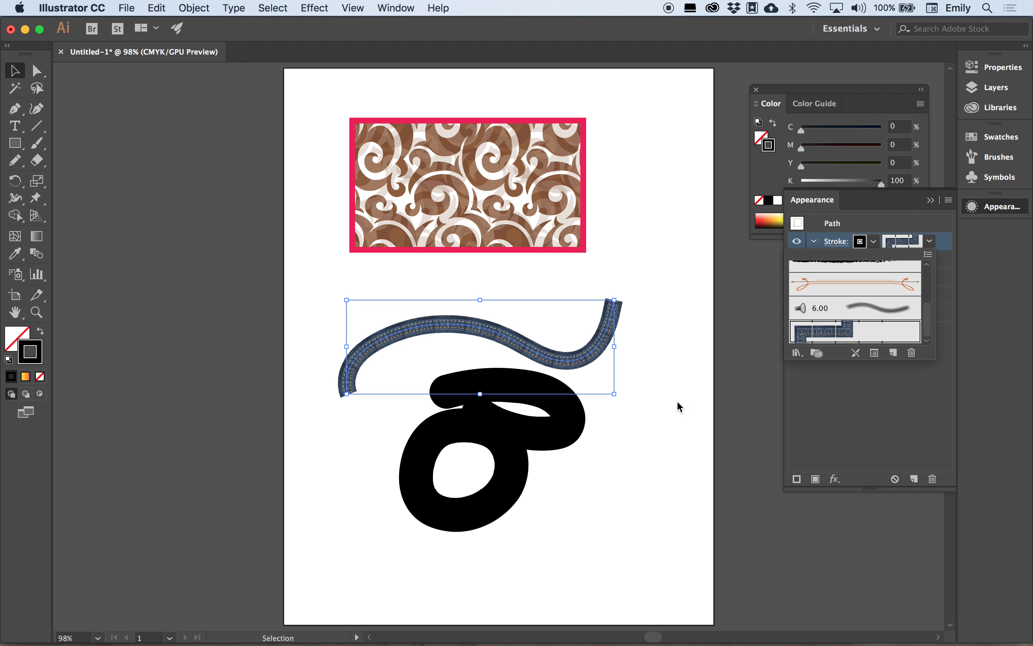
click(700, 433)
click(646, 475)
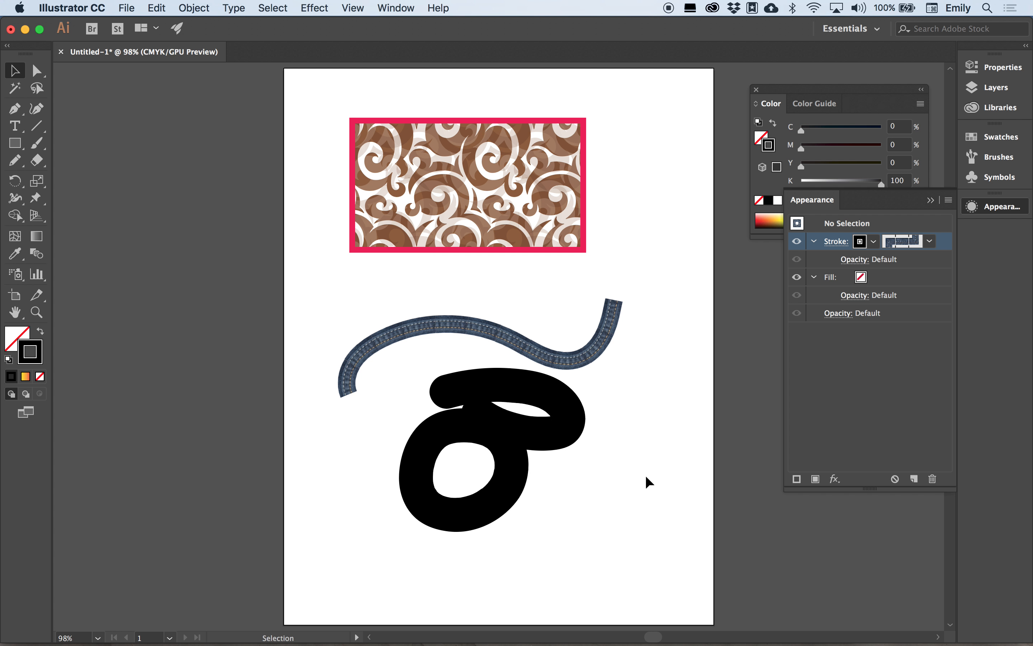
Drag the patterned shape's bottom-left, top-right and bottom-right corners outward with Direct Selection.
click(547, 201)
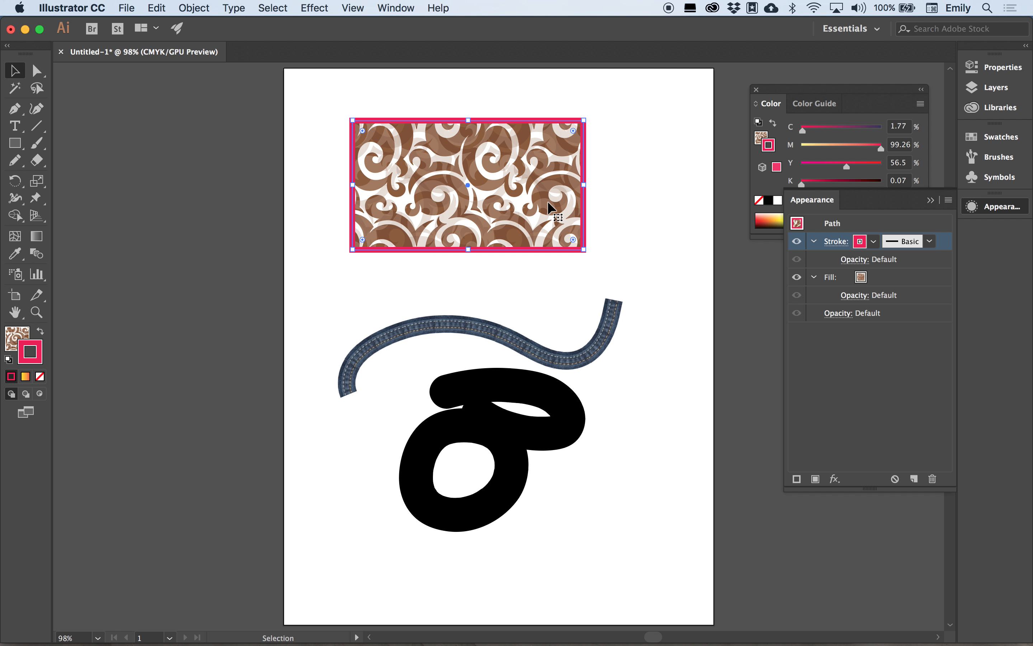
click(36, 70)
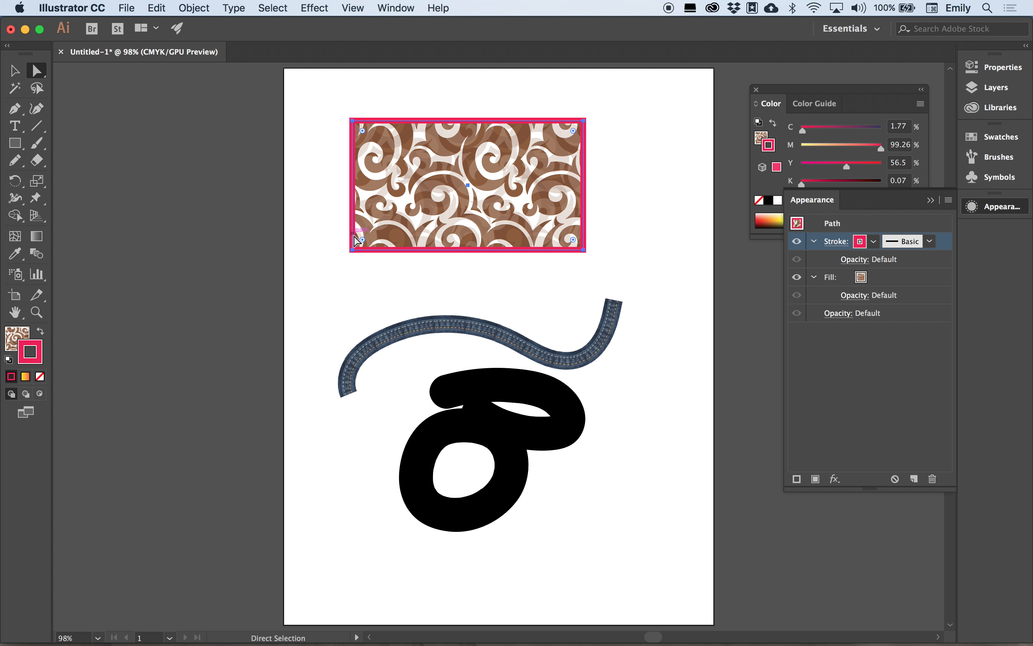
drag(352, 251, 303, 282)
drag(583, 120, 616, 83)
drag(584, 251, 583, 287)
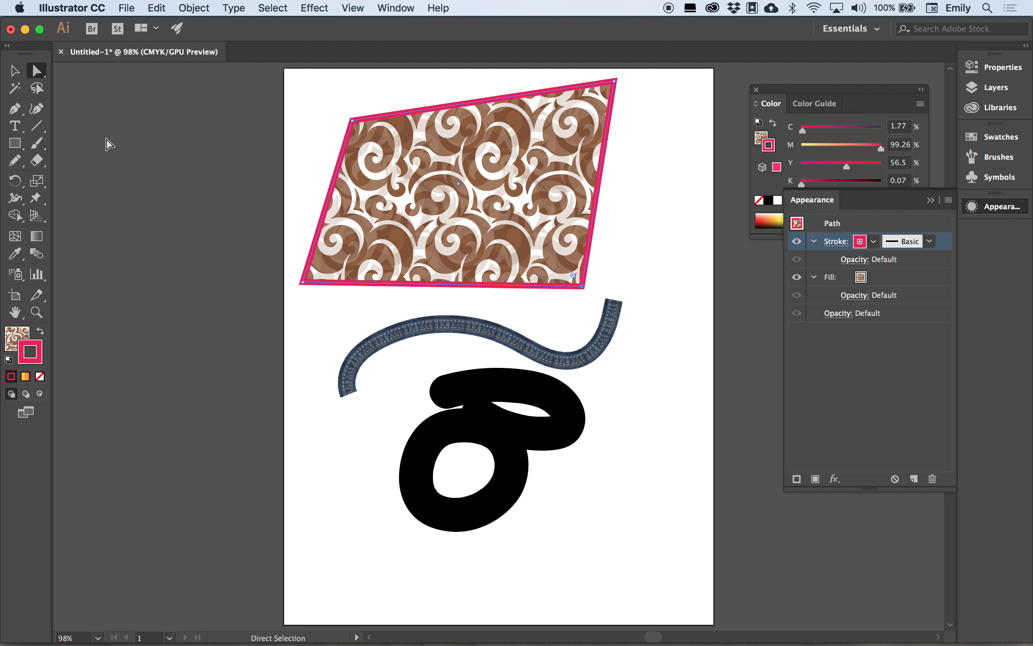
Add an anchor on the right edge and pull it outward into a point.
drag(14, 108, 67, 132)
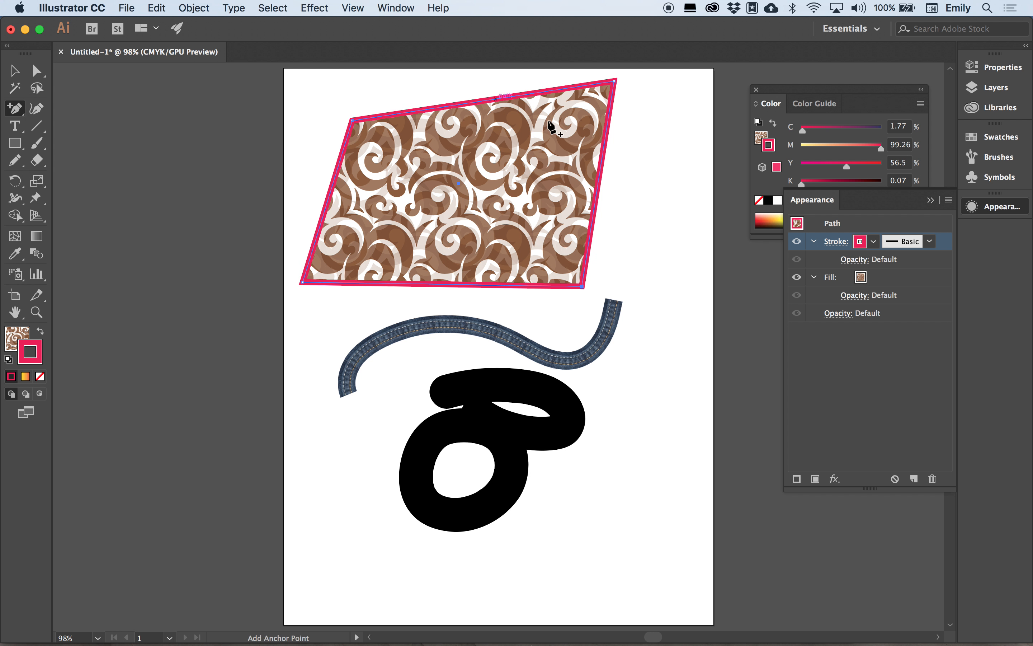
click(598, 183)
click(36, 70)
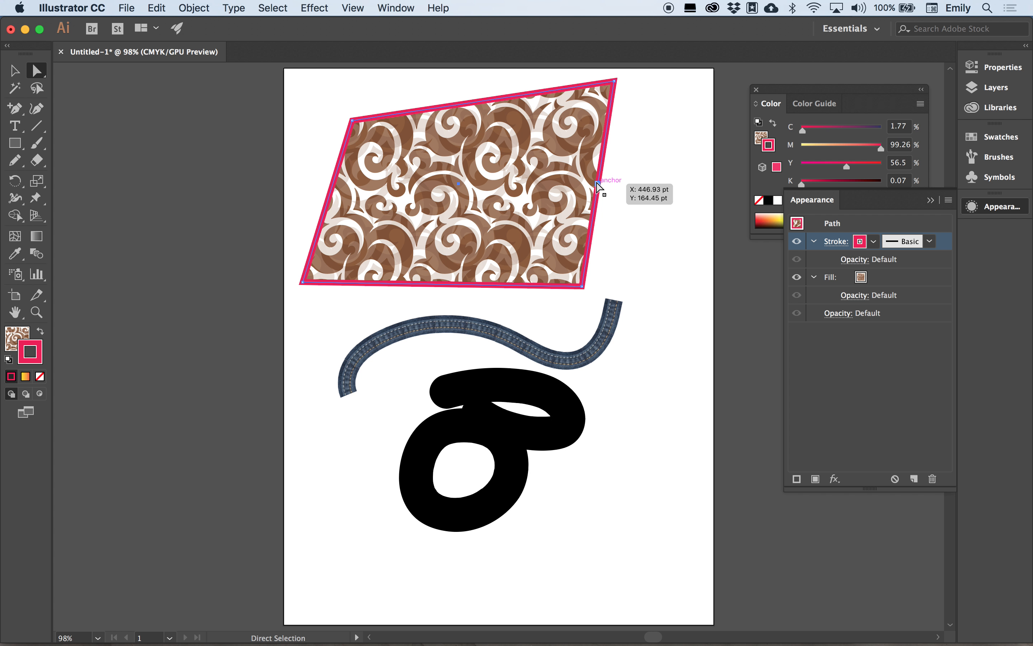
click(600, 186)
drag(600, 186, 678, 186)
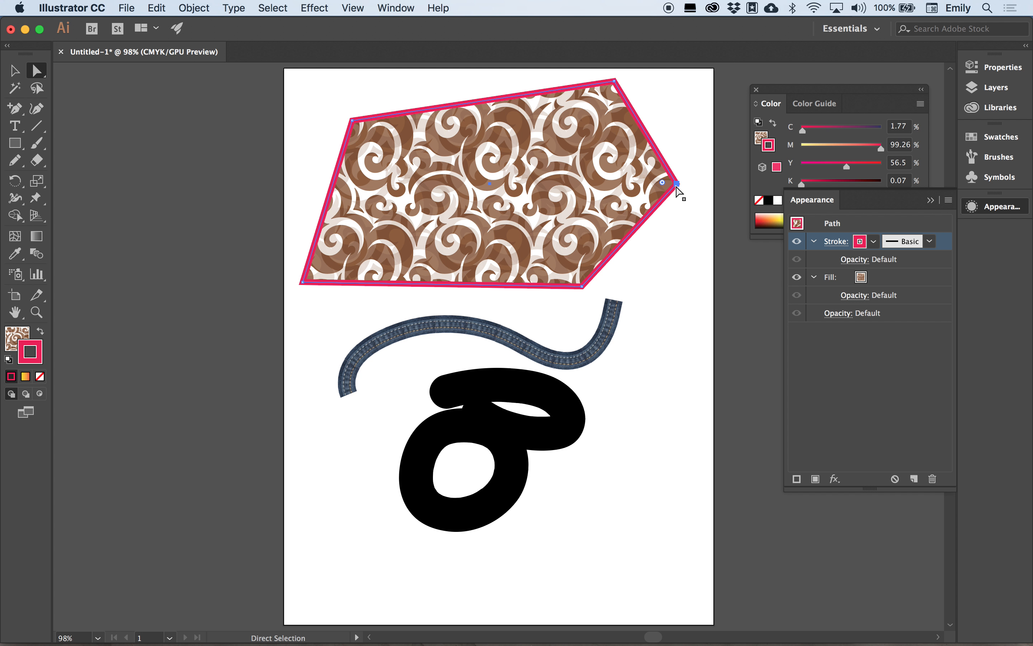
click(16, 110)
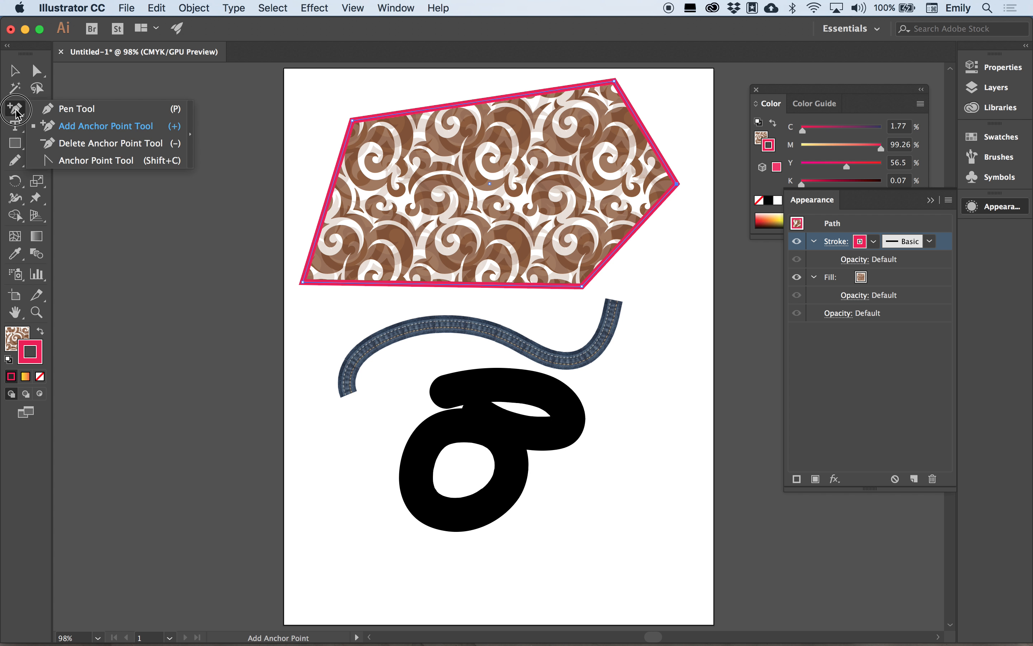
Convert the pentagon's right, top-left and bottom-left corners into smooth curves with the Anchor Point tool.
click(77, 160)
drag(677, 183, 673, 281)
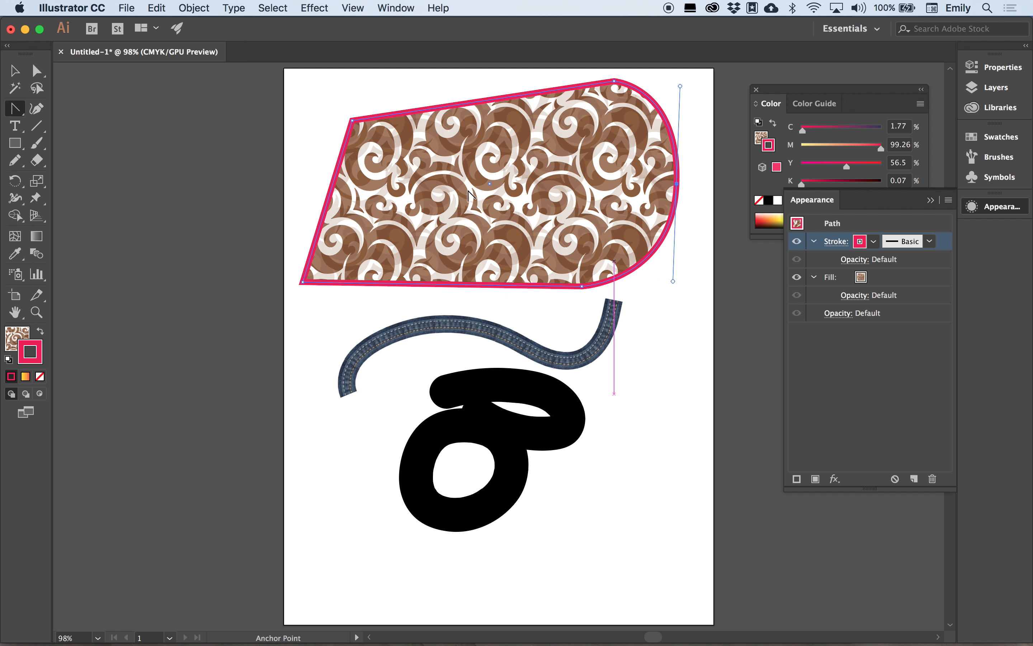
drag(353, 121, 389, 85)
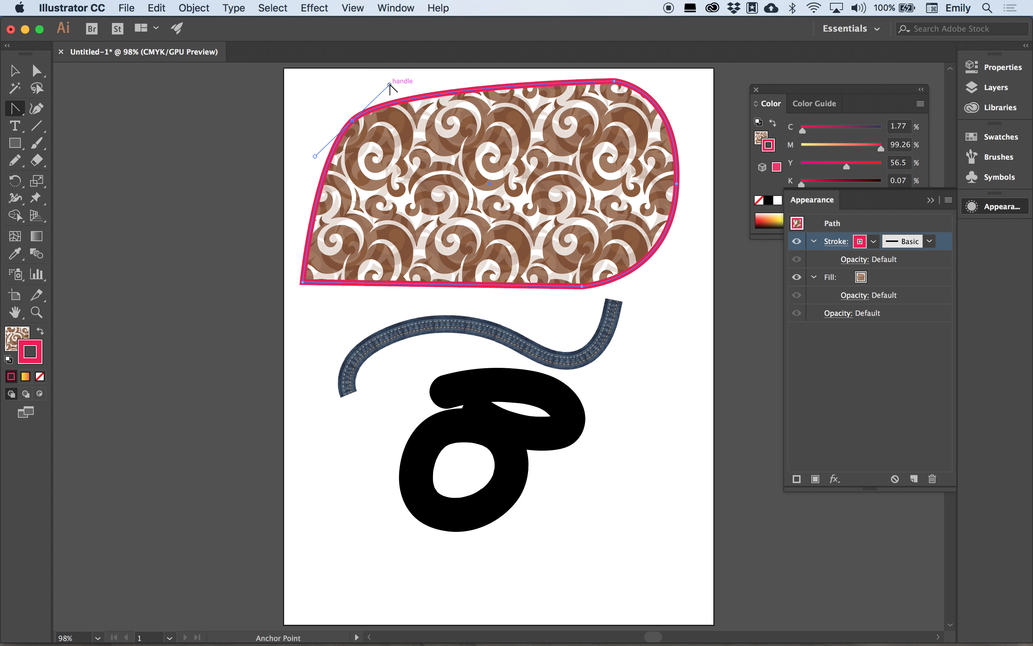
drag(303, 282, 401, 364)
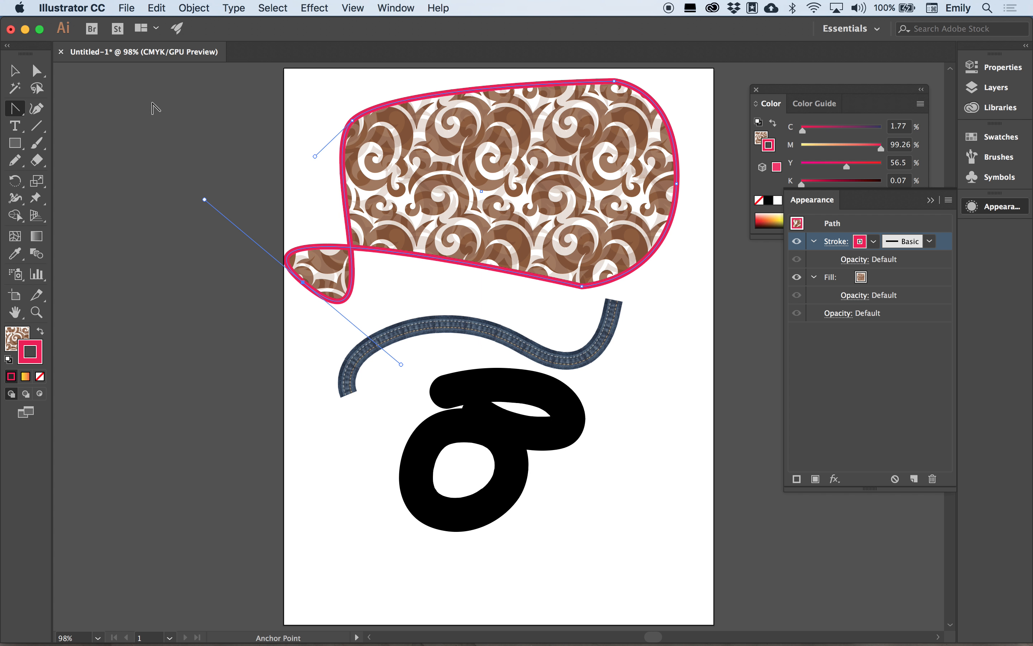
Pull the shape's lower-right and bottom edges outward into a lumpy outline.
click(36, 74)
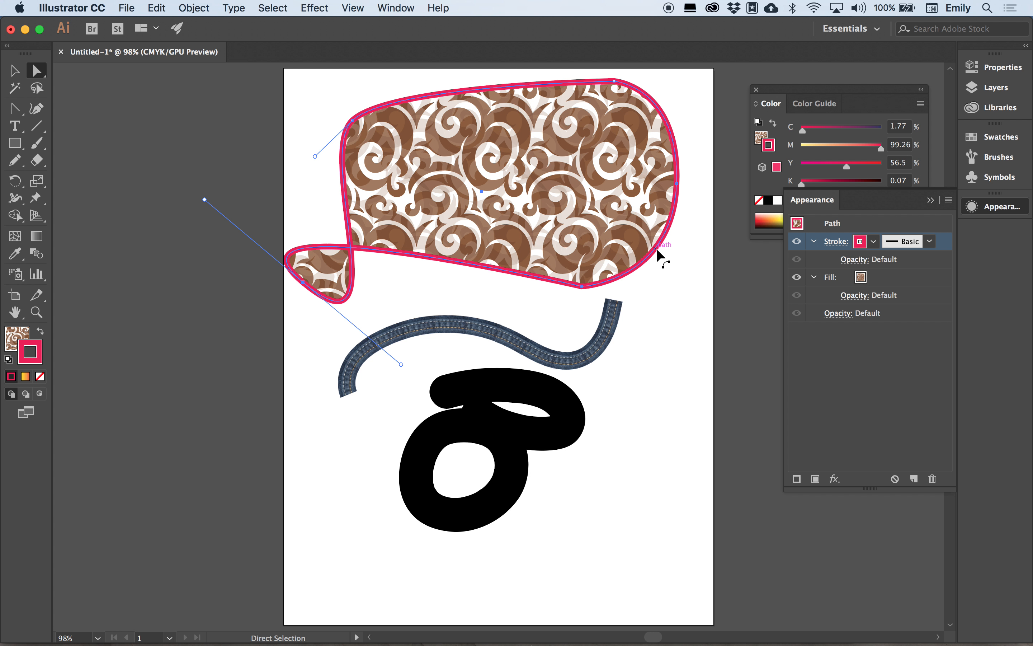
drag(655, 256, 678, 261)
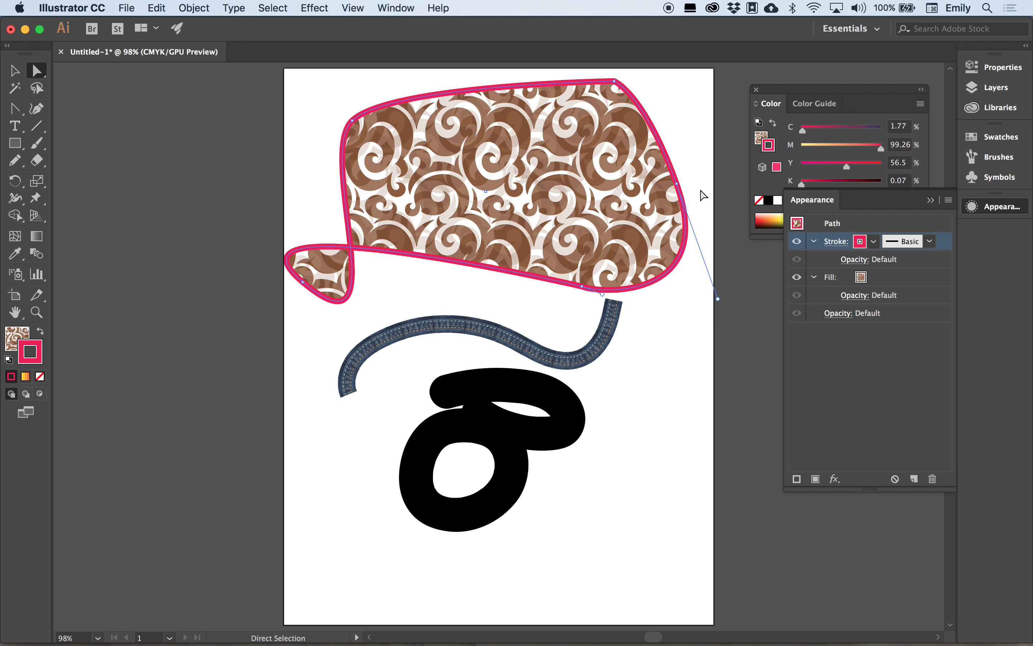
drag(488, 270, 489, 295)
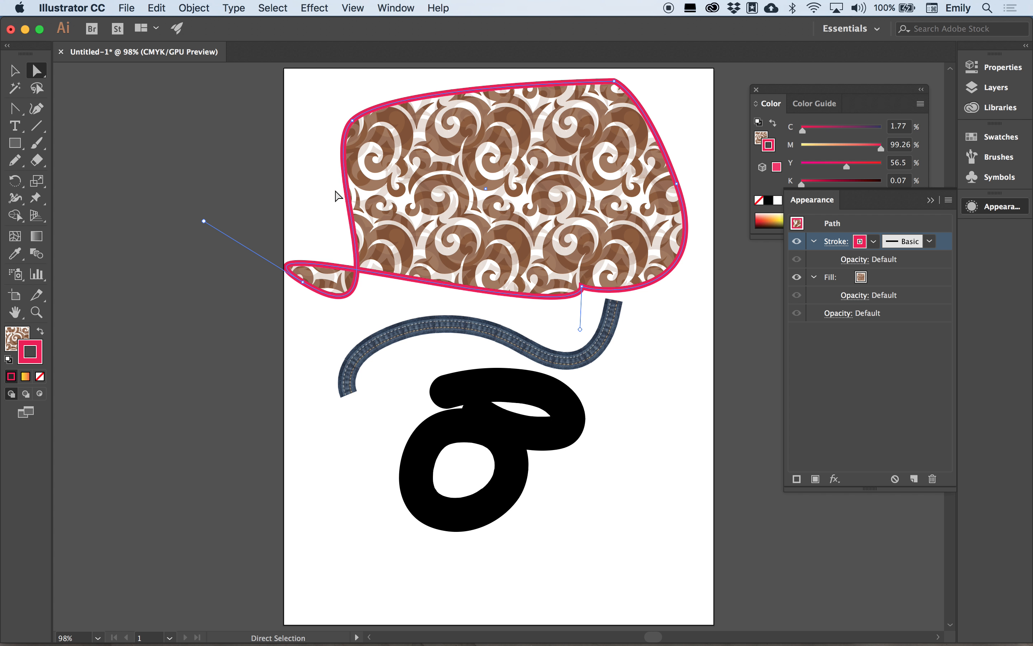
click(17, 70)
Delete all artwork and draw a new rectangle in the upper middle of the artboard.
key(super+a)
key(Delete)
click(15, 143)
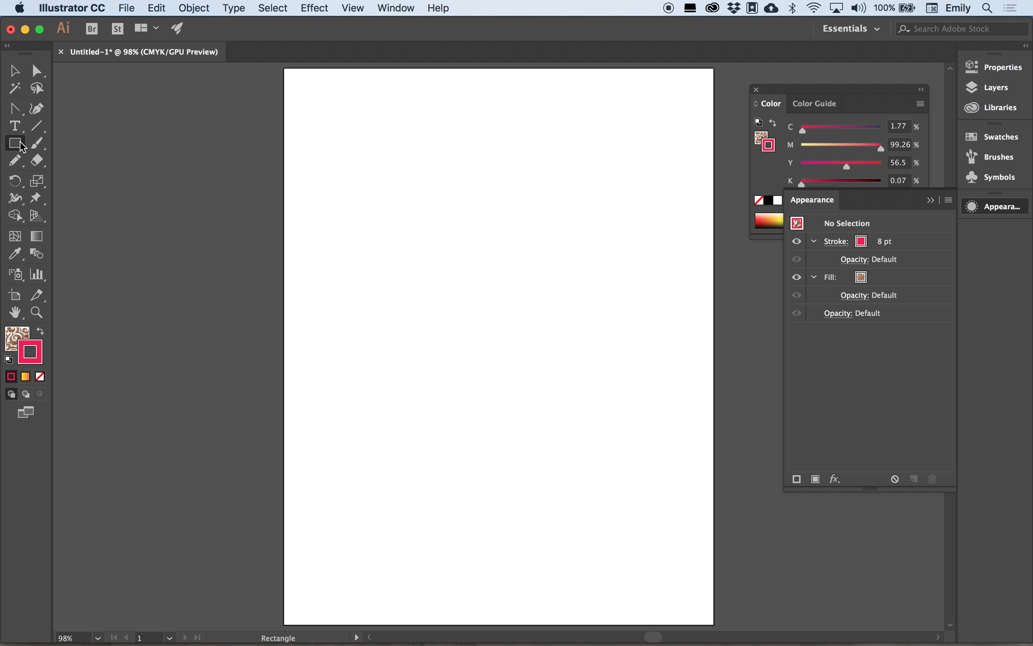
mouse_move(403, 179)
mouse_down()
mouse_move(438, 185)
mouse_move(619, 347)
mouse_up()
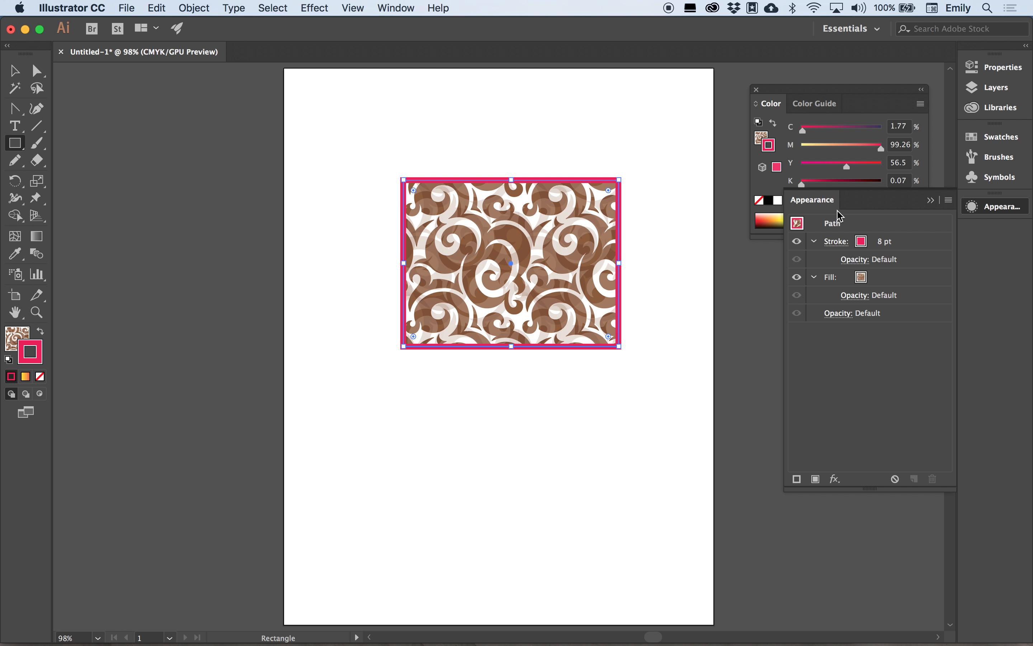
Set the rectangle's fill to None in Swatches, keeping its pink outline.
click(995, 137)
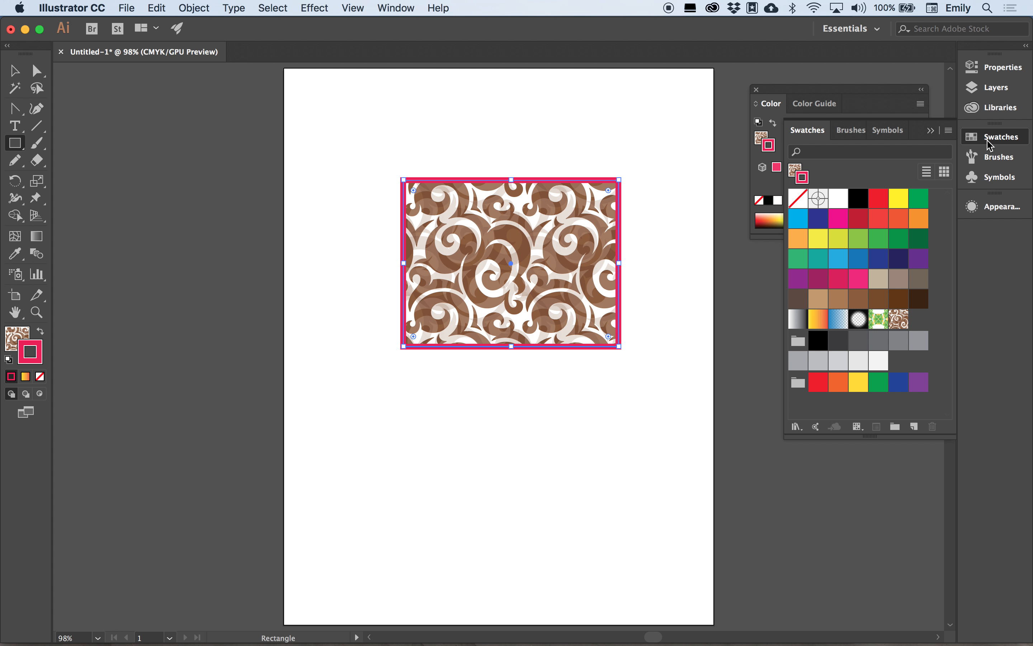
click(796, 170)
click(798, 199)
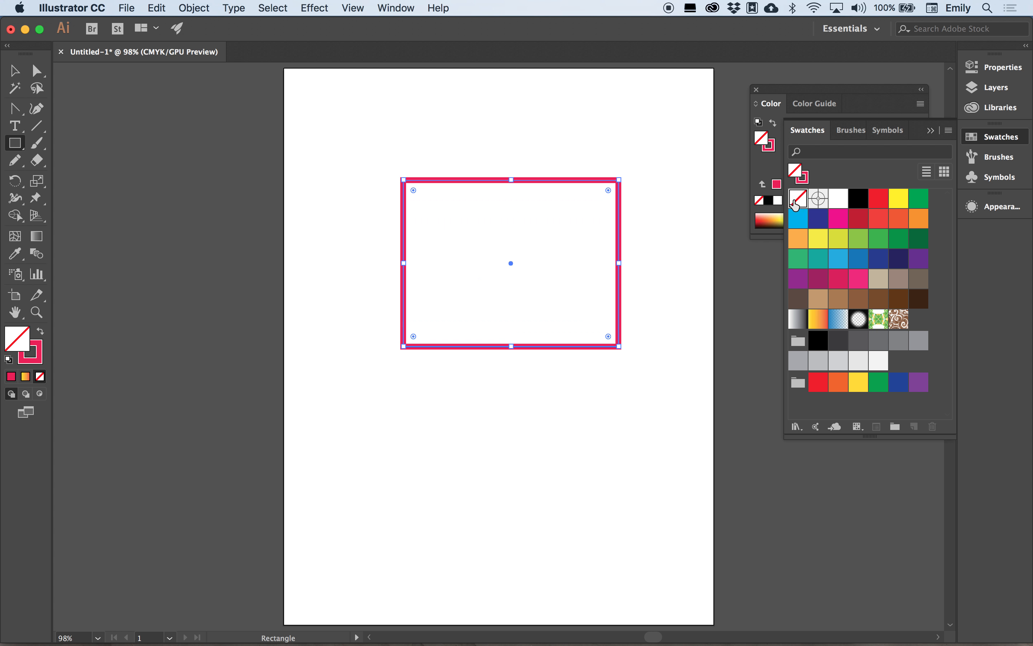
click(660, 228)
click(485, 199)
Move the rectangle up and left so it straddles the artboard's left edge.
click(14, 70)
click(183, 176)
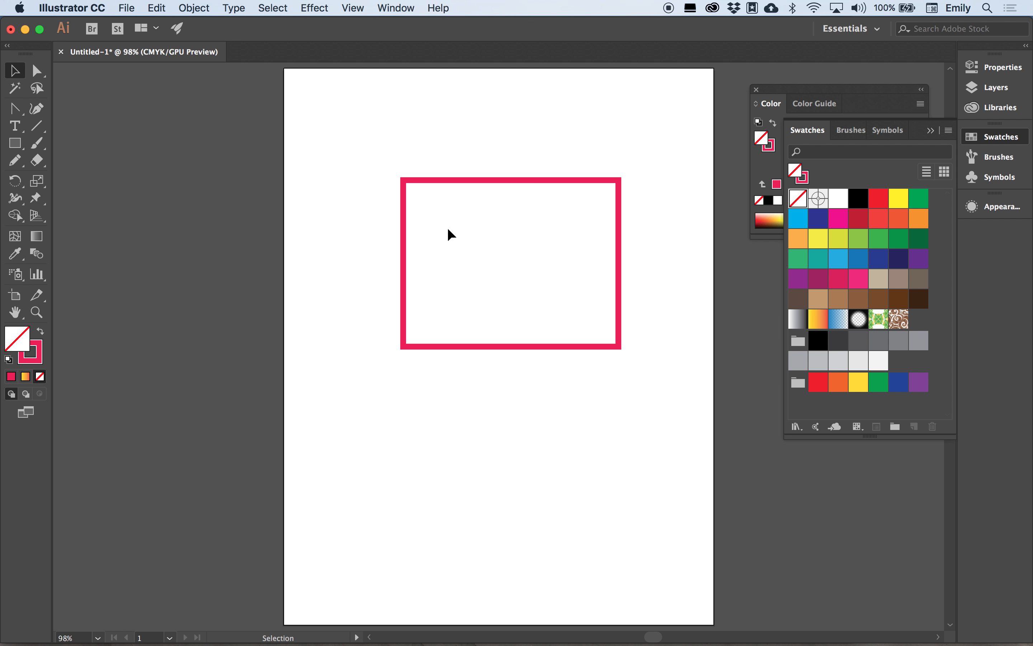
drag(520, 221, 477, 201)
click(560, 181)
drag(513, 265, 281, 246)
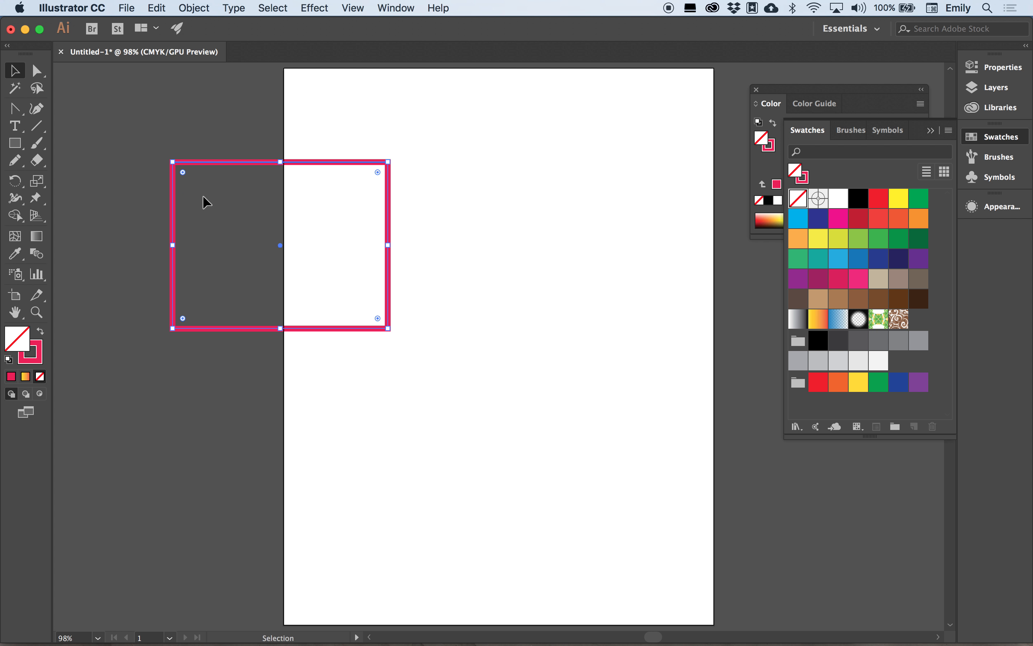
Zoom repeatedly into the pink rectangle's top-right corner, then zoom back out to 150%.
click(38, 296)
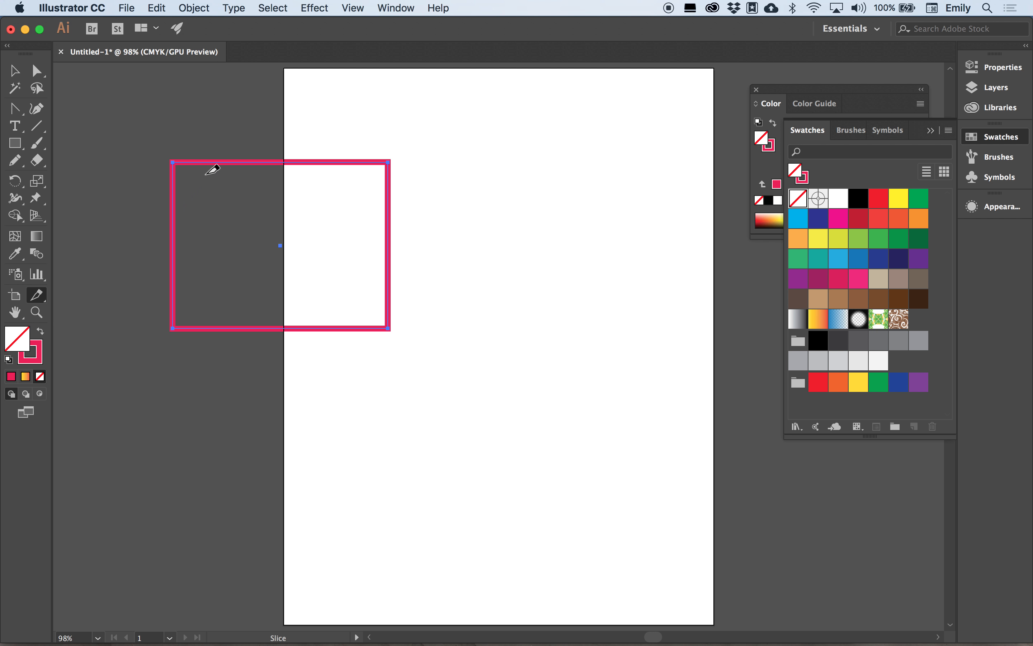
click(37, 312)
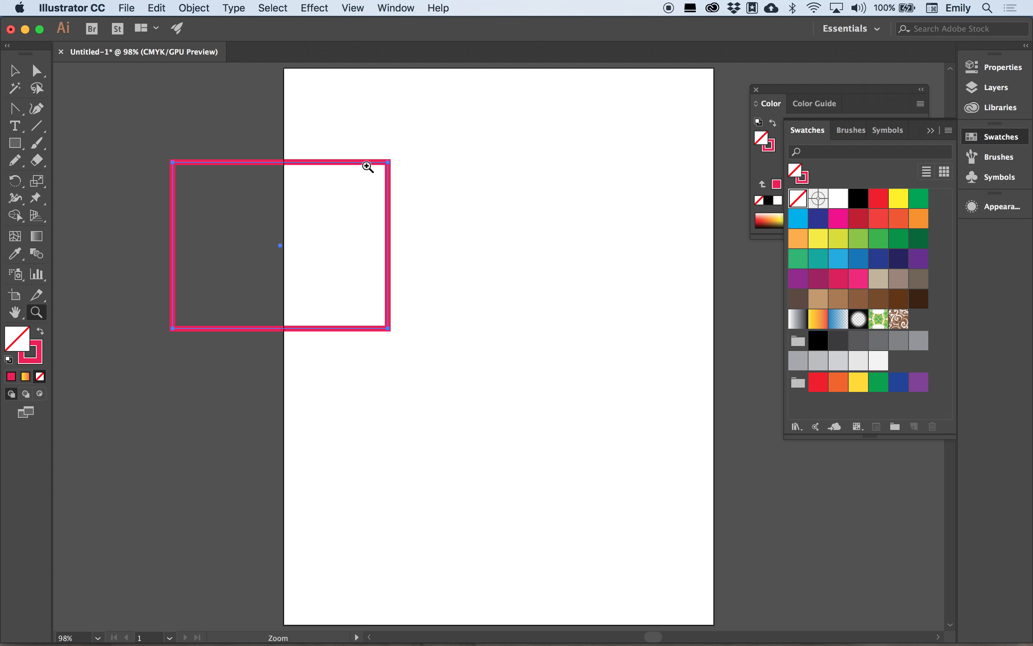
click(381, 178)
click(500, 362)
click(505, 318)
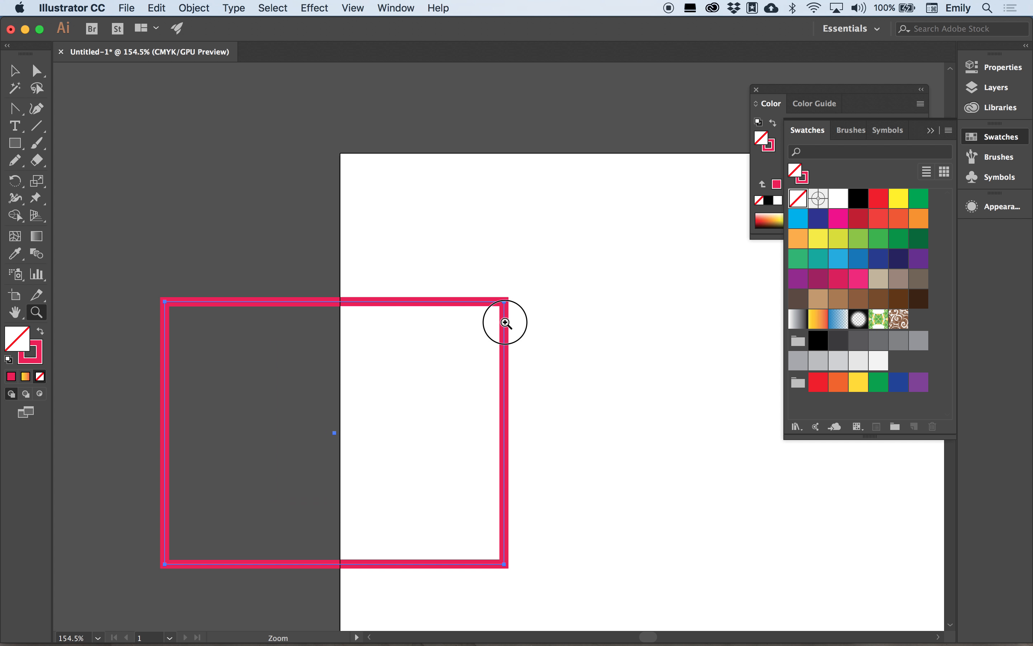
click(506, 325)
click(473, 396)
click(474, 400)
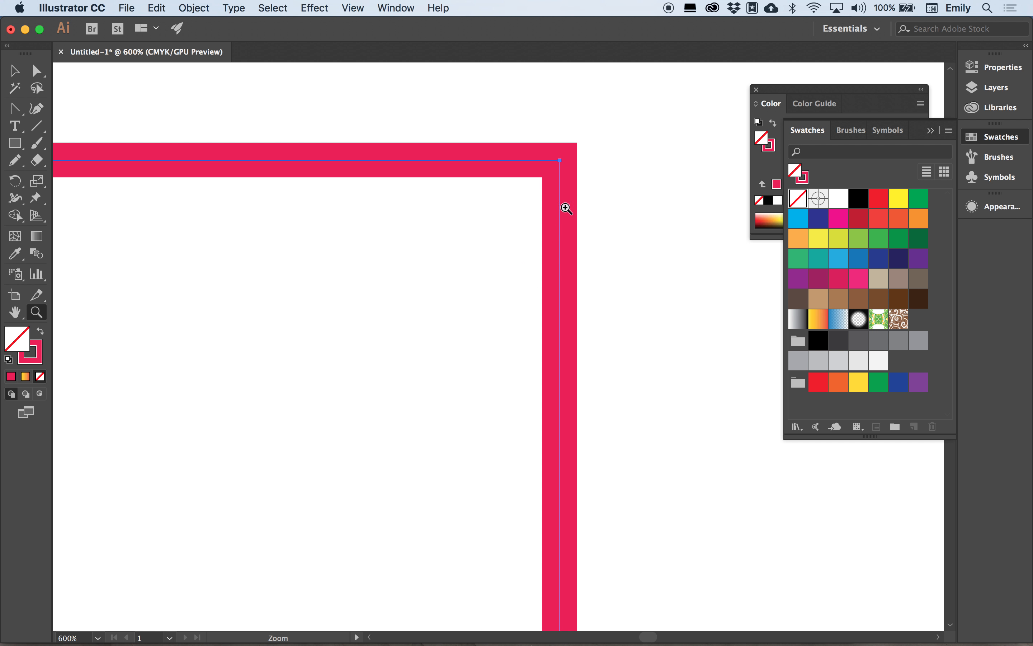
click(22, 73)
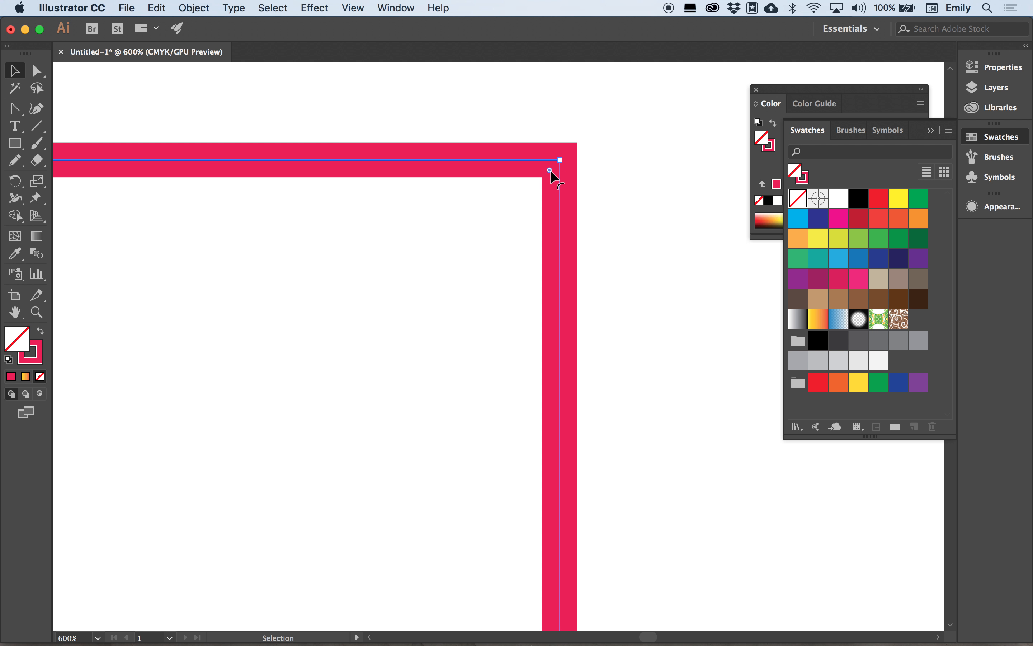
key(super+minus)
key(super+minus)
key(super+minus)
key(super+minus)
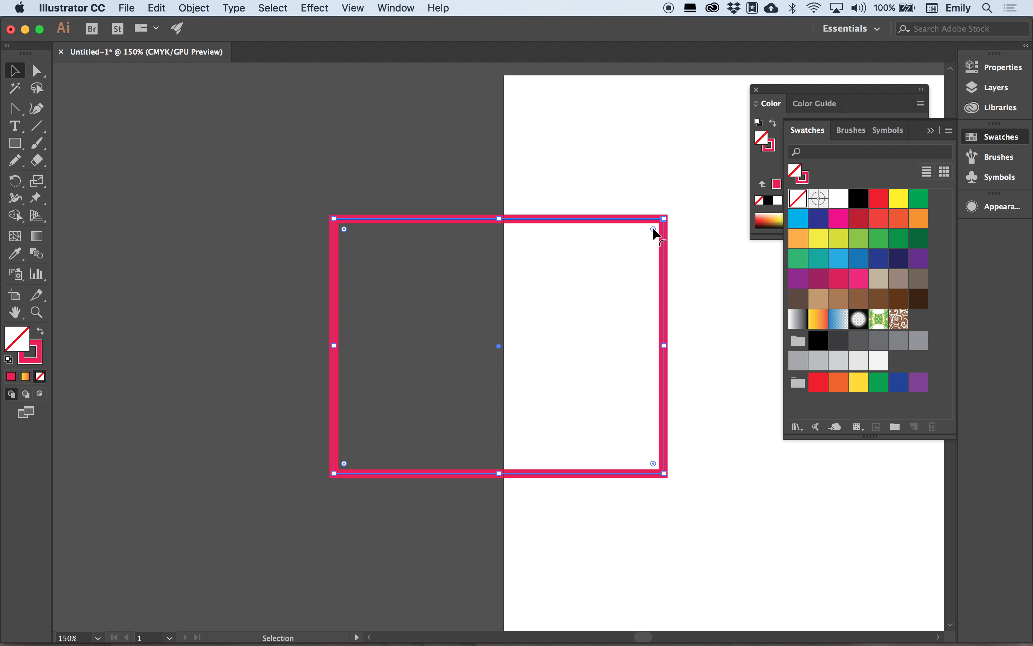
Drag a live corner widget to round all four corners, ease the radius back slightly, and show Properties.
drag(653, 229, 565, 323)
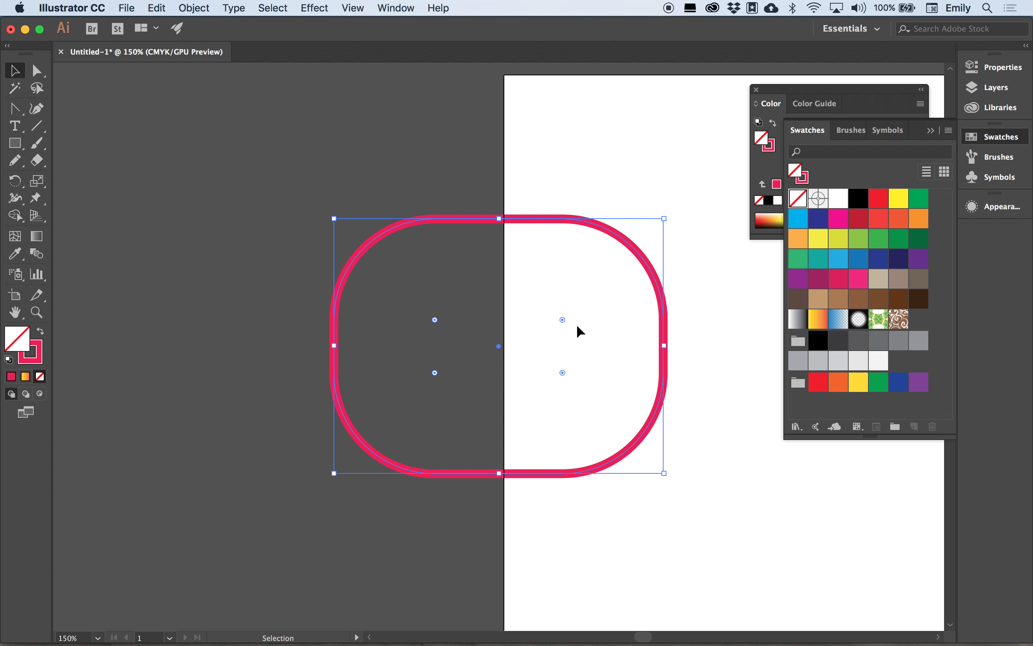
drag(562, 319, 602, 284)
right_click(600, 285)
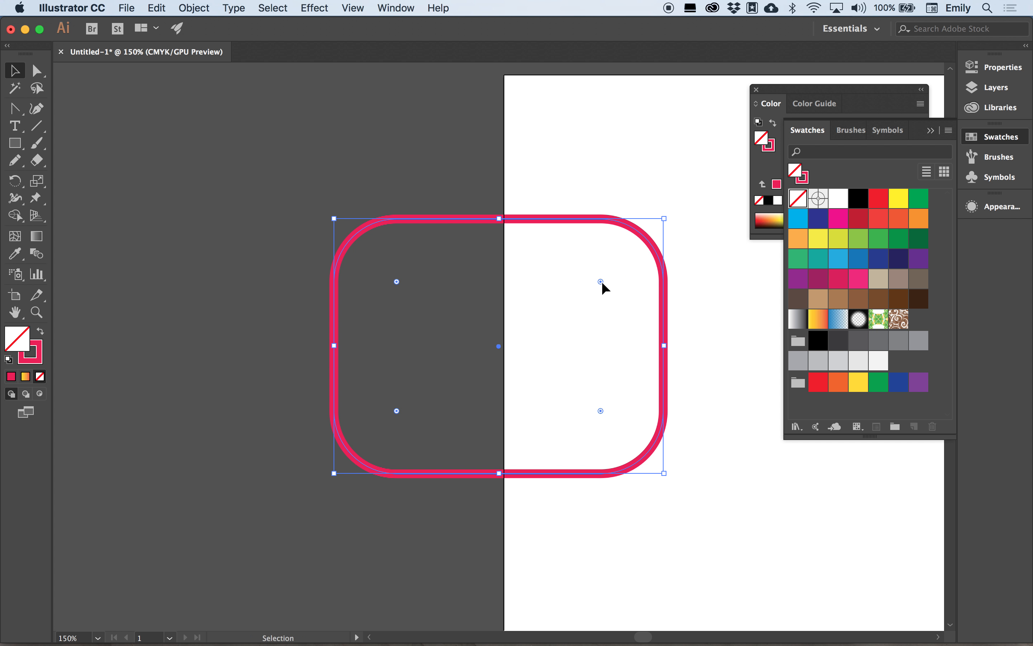
click(987, 72)
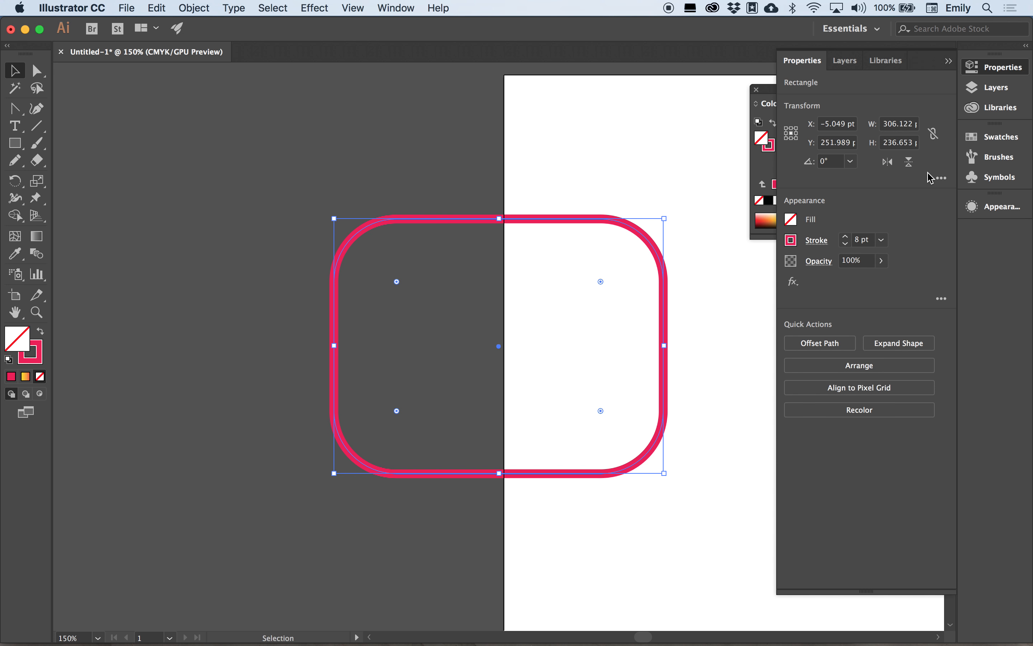
Unlink corner radii: top-right inverted round, bottom-right chamfer, bottom-left radius 103 pt.
click(942, 178)
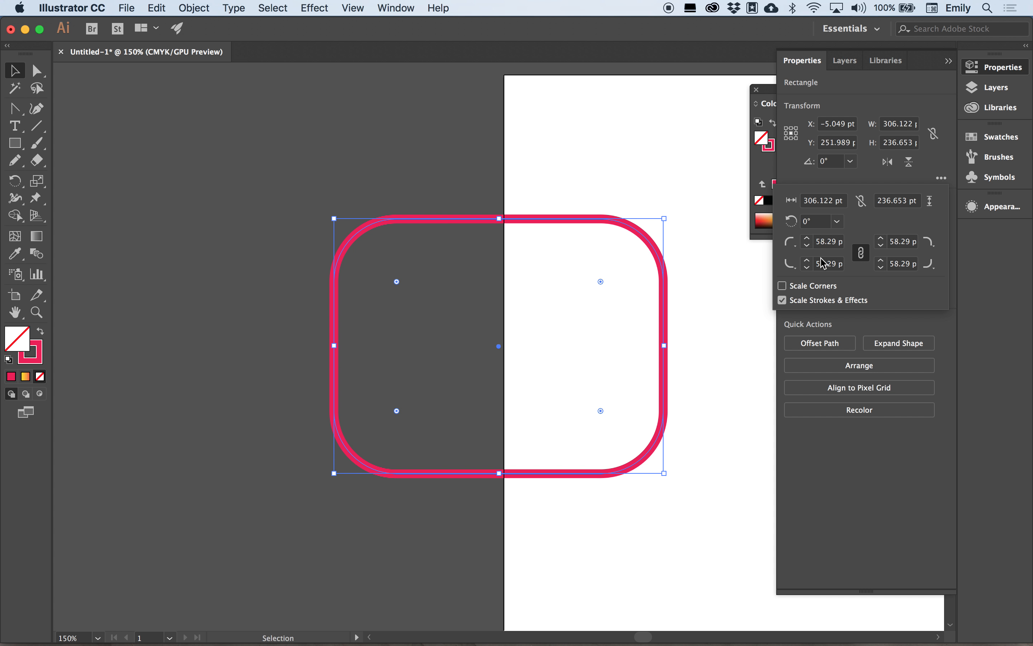
click(863, 253)
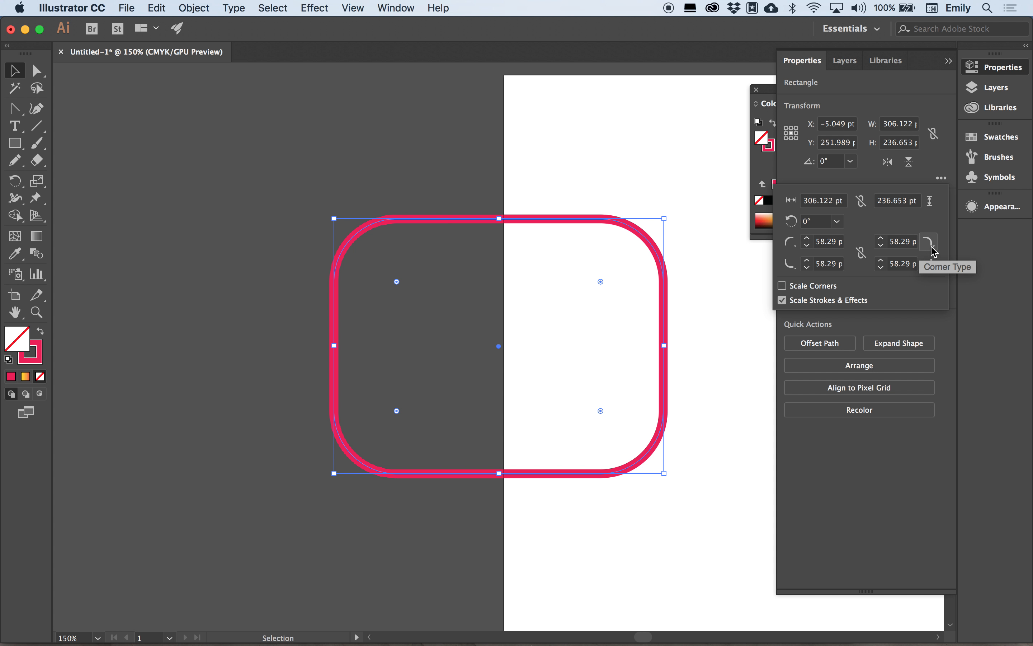
click(932, 247)
click(914, 260)
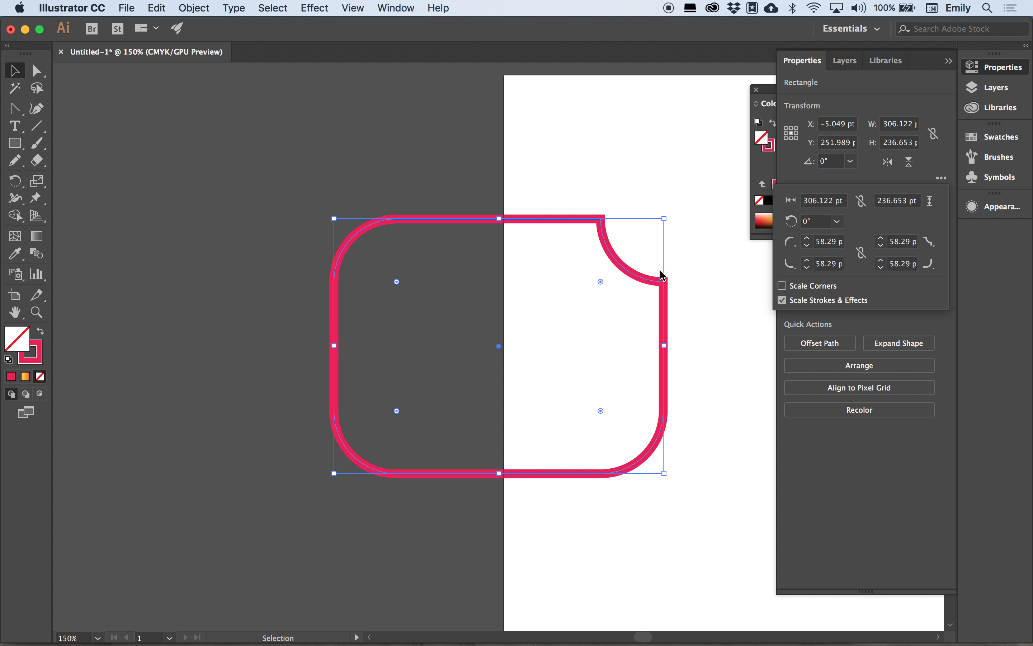
click(931, 264)
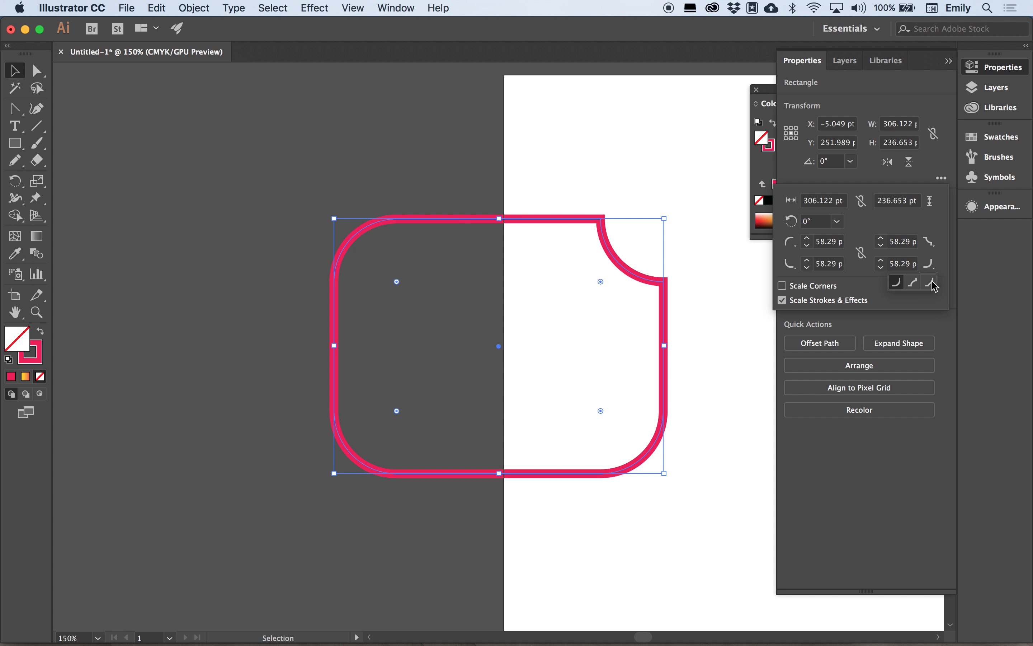
click(932, 282)
click(807, 260)
drag(808, 259, 809, 259)
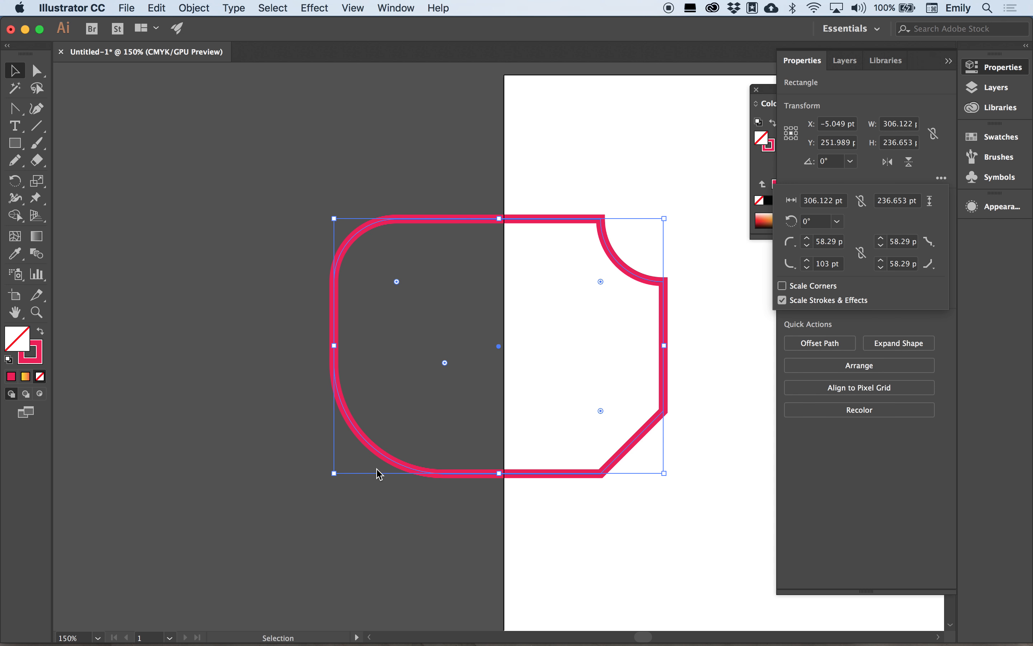
click(473, 452)
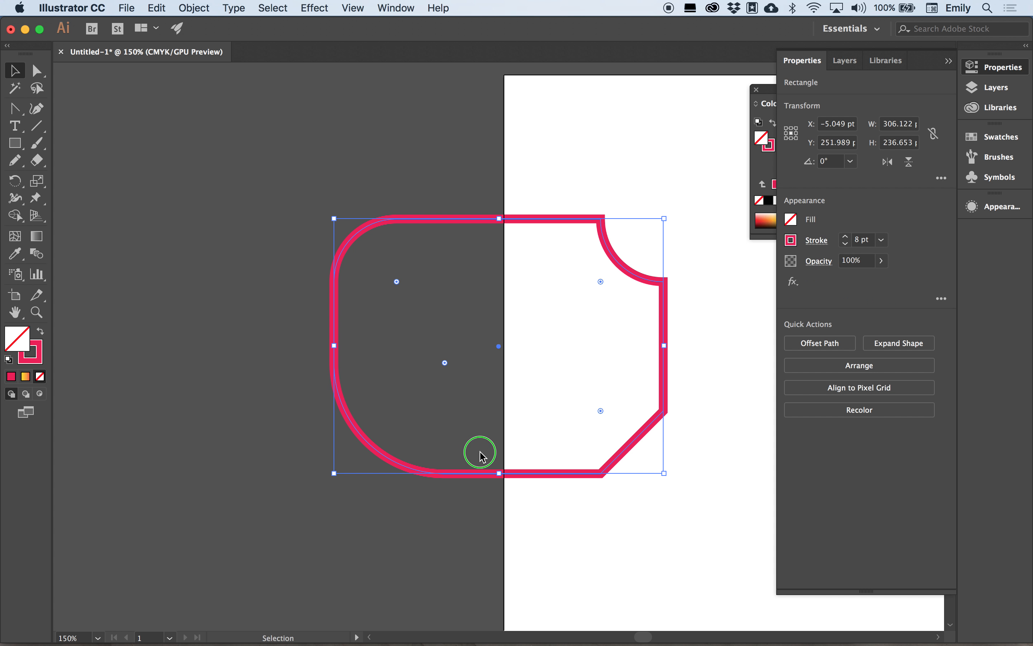
scroll(694, 481, right, 10)
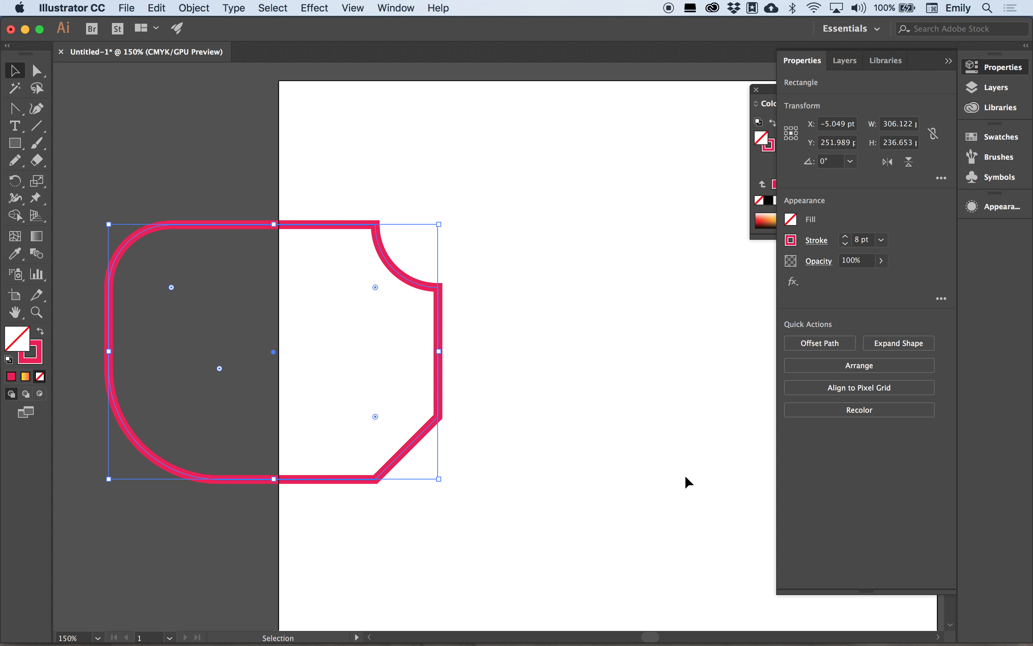
Delete the rectangle, place 'Lorem ipsum' placeholder text and enlarge it to about 68.8 pt.
key(Delete)
scroll(538, 422, right, 6)
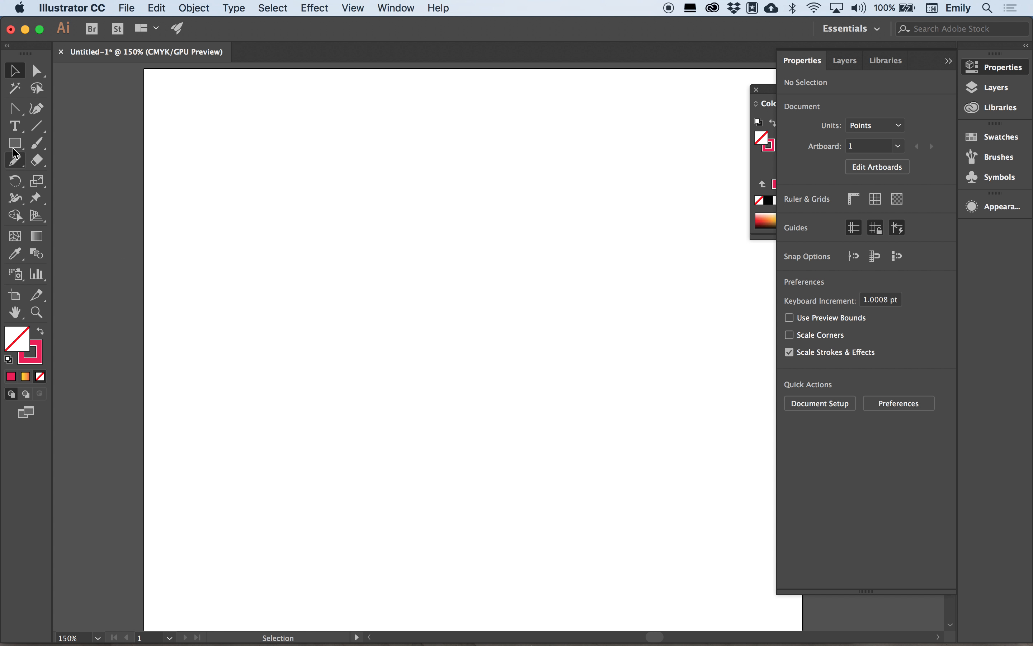
click(15, 126)
click(256, 199)
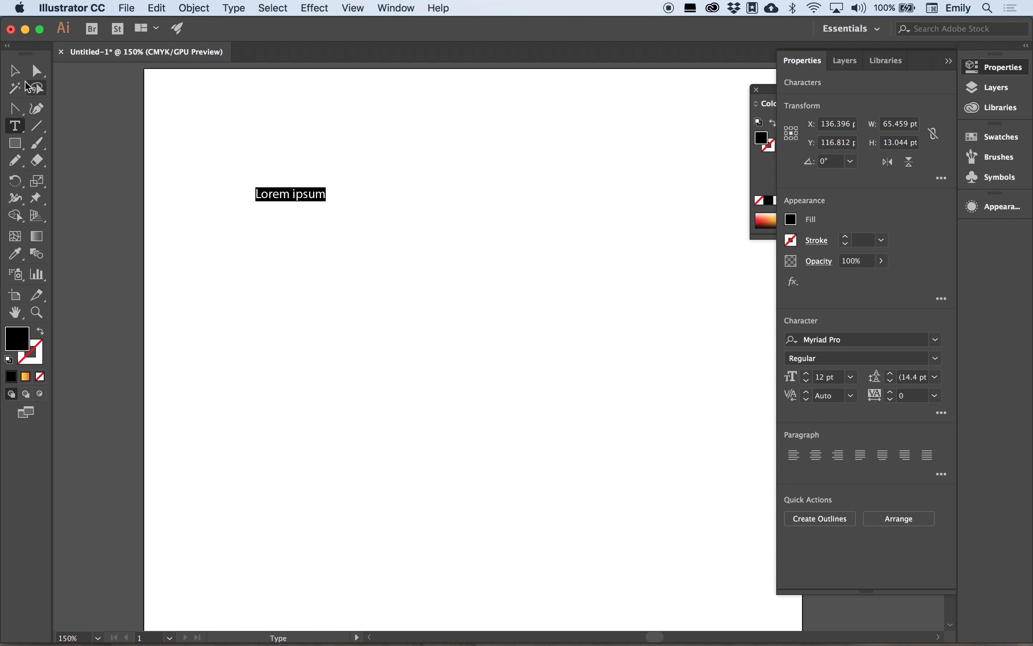
click(15, 70)
drag(330, 203, 658, 383)
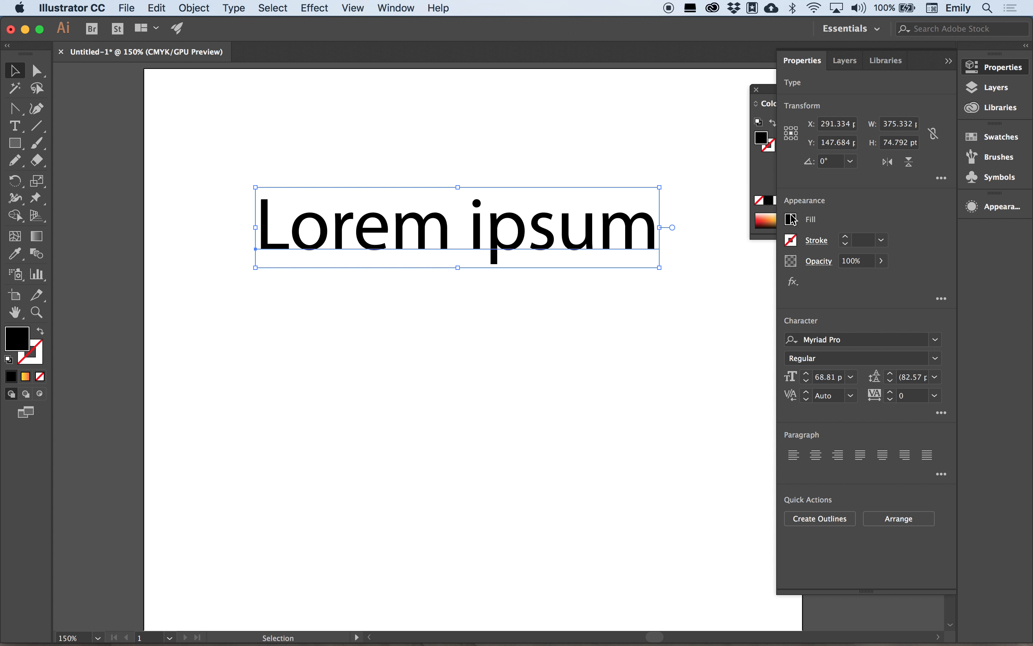
Give the text a 4 pt black stroke and a red fill.
click(846, 238)
click(846, 238)
click(846, 237)
click(846, 238)
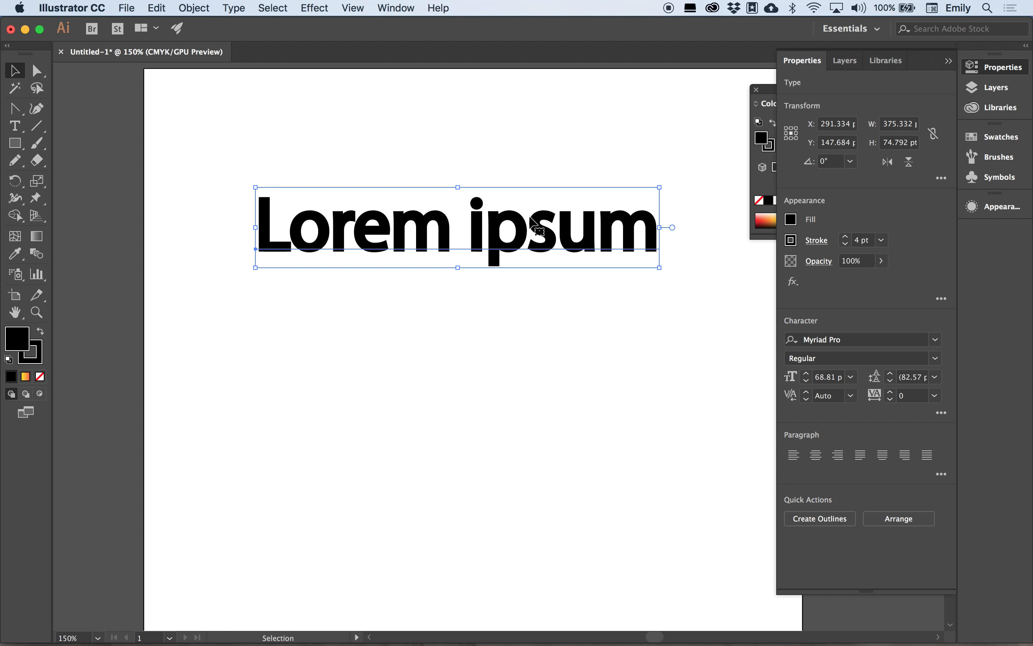
click(992, 137)
click(878, 198)
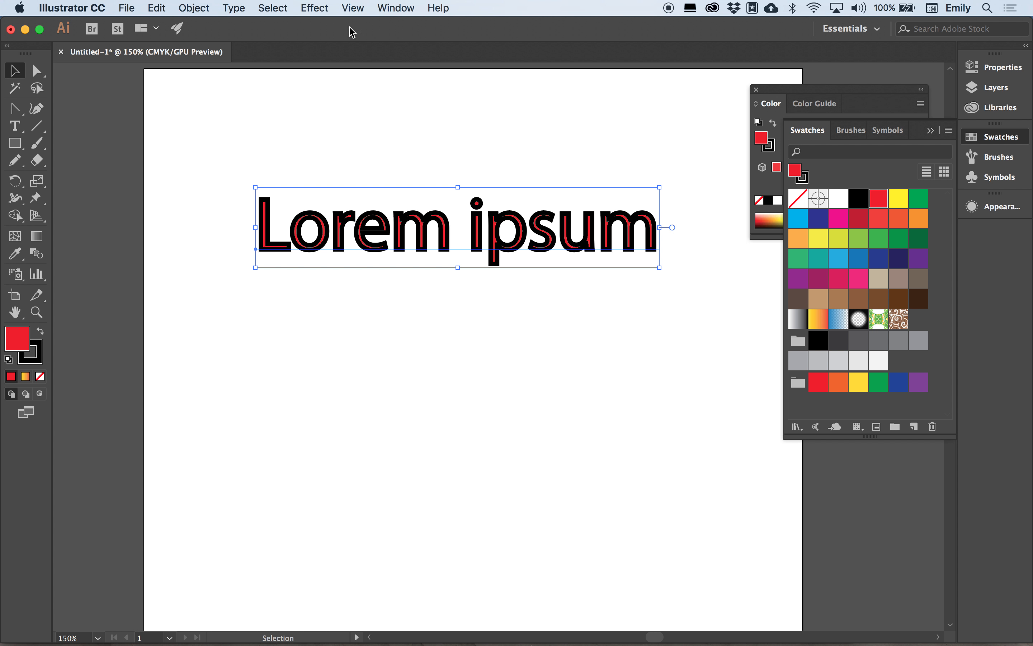
click(315, 8)
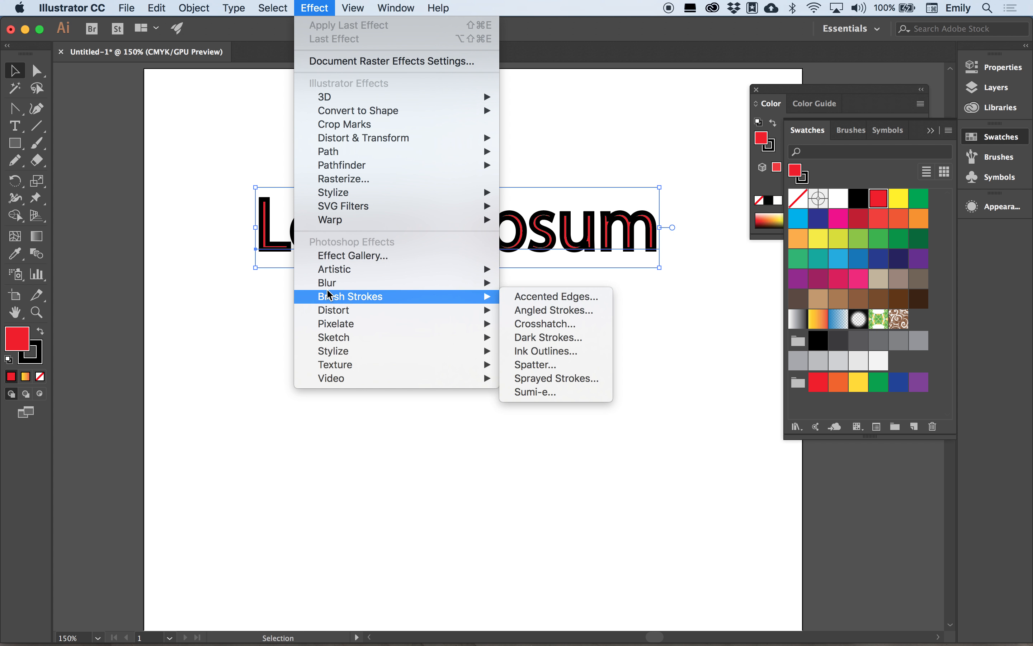
Apply Effect > Warp > Arch to the text with 35% bend and -30% horizontal distortion.
mouse_move(339, 220)
click(533, 261)
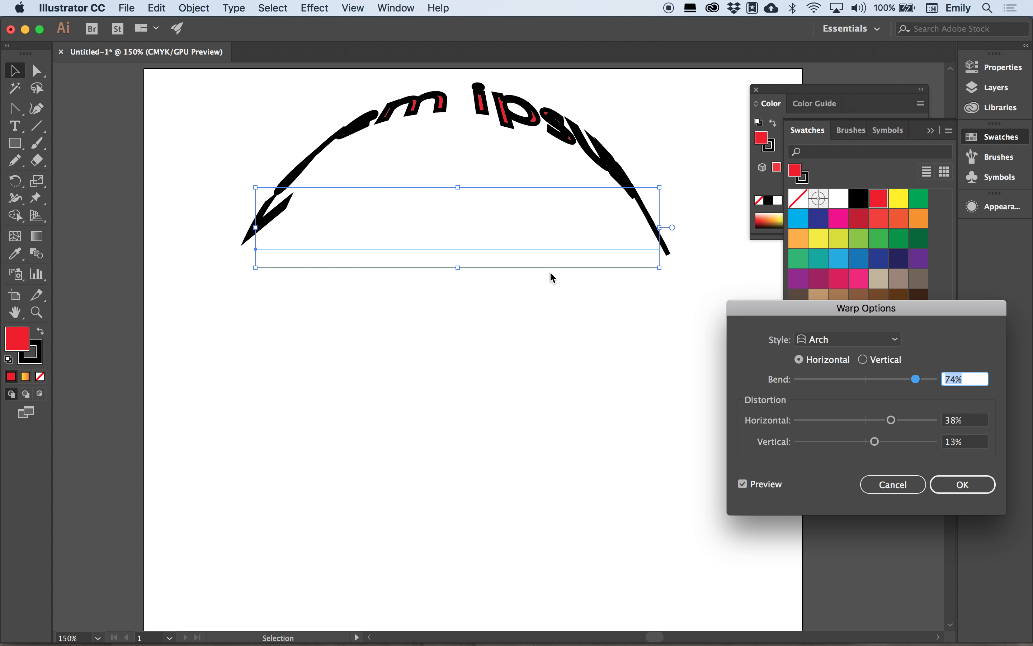
click(890, 379)
click(853, 423)
click(844, 423)
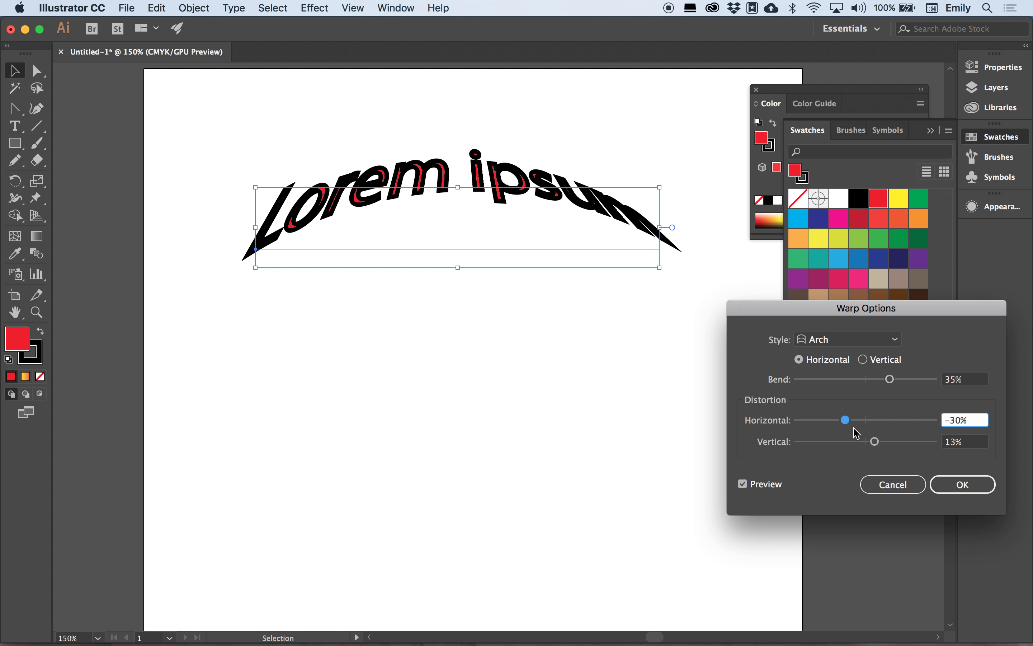
click(961, 484)
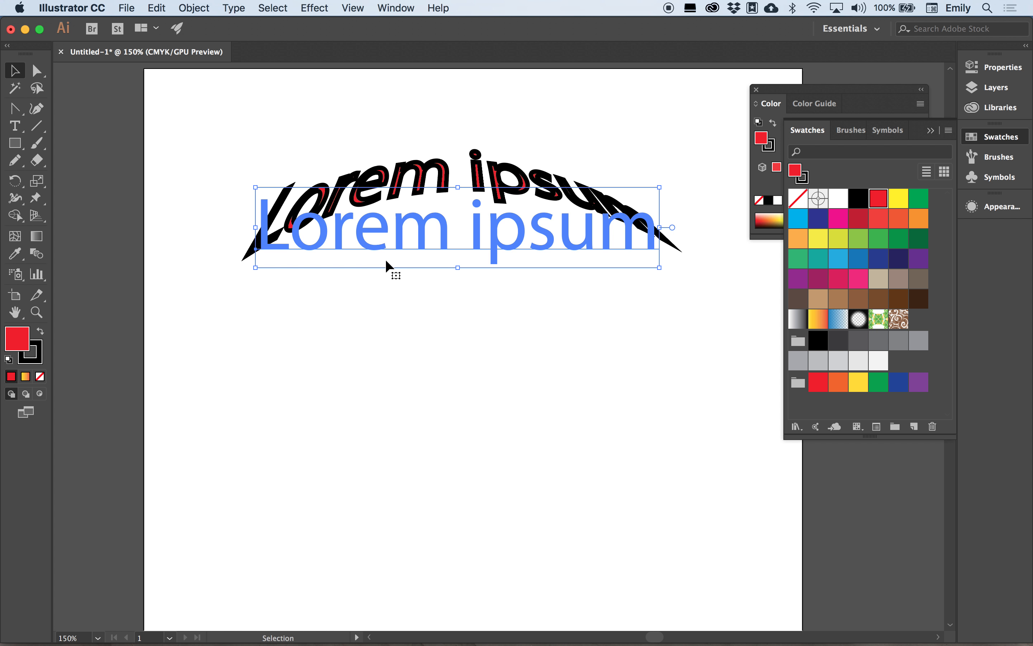
Apply Effect > Stylize > Drop Shadow to the arched text with default settings.
click(326, 7)
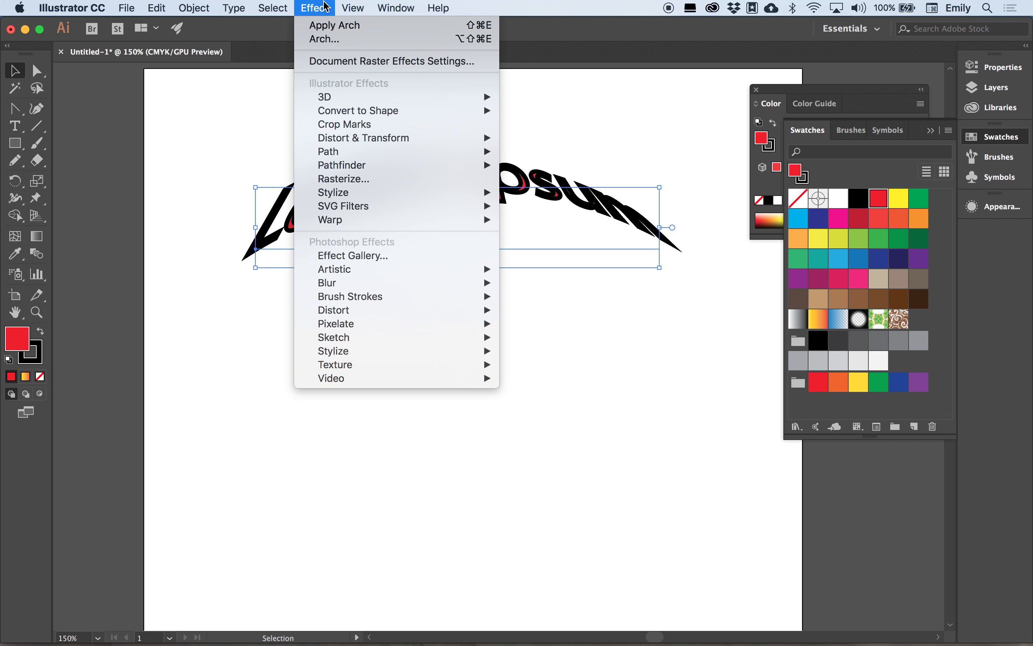
mouse_move(359, 193)
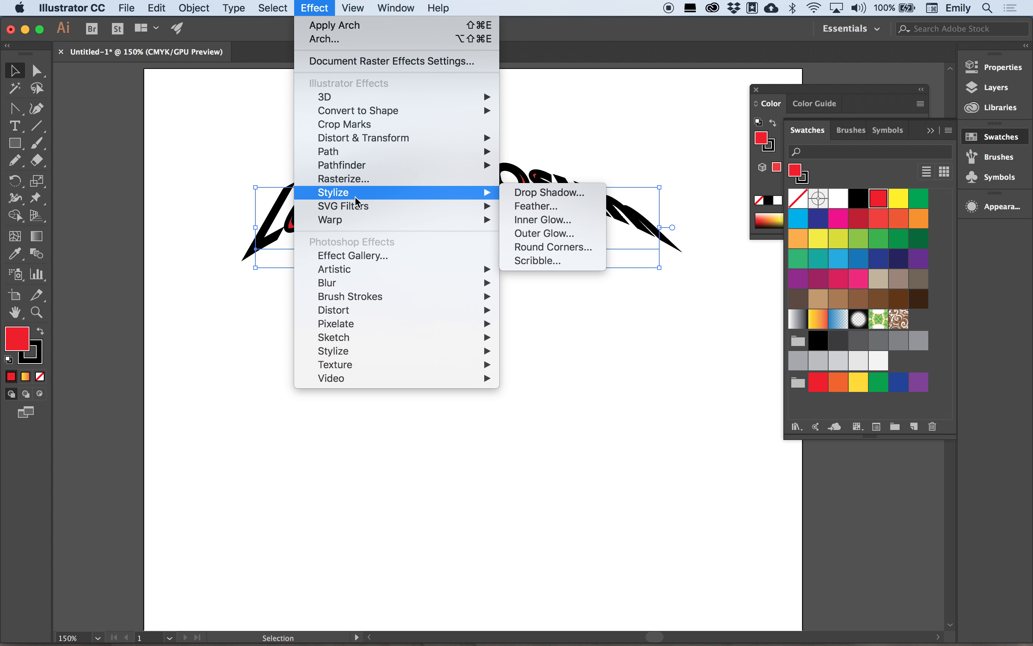
click(550, 193)
click(278, 426)
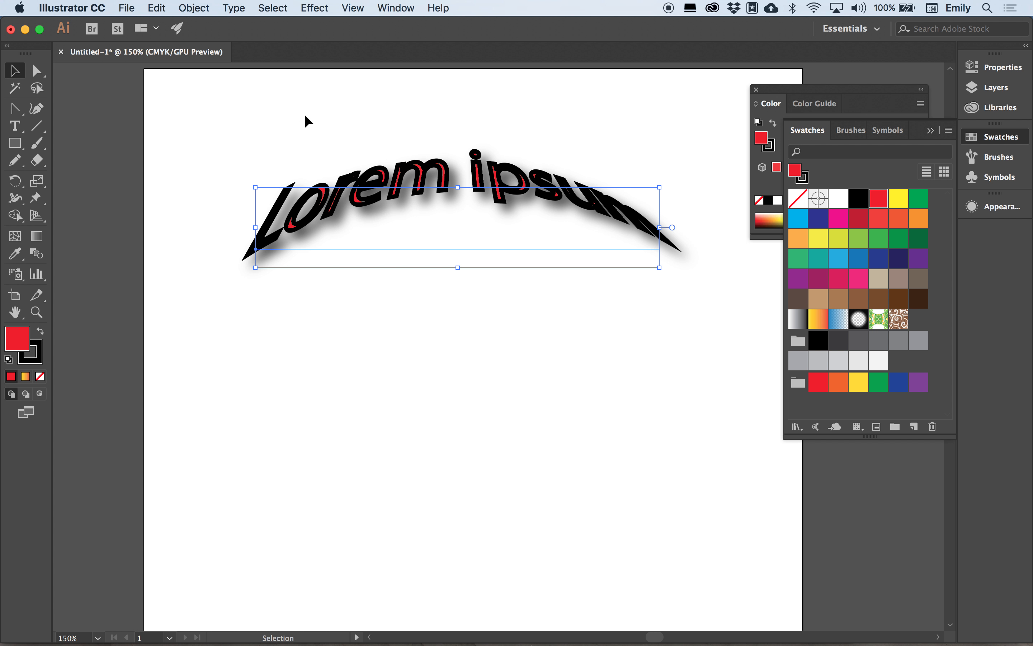
Run Type > Create Outlines on the arched text, then reselect the outlined lettering.
click(233, 7)
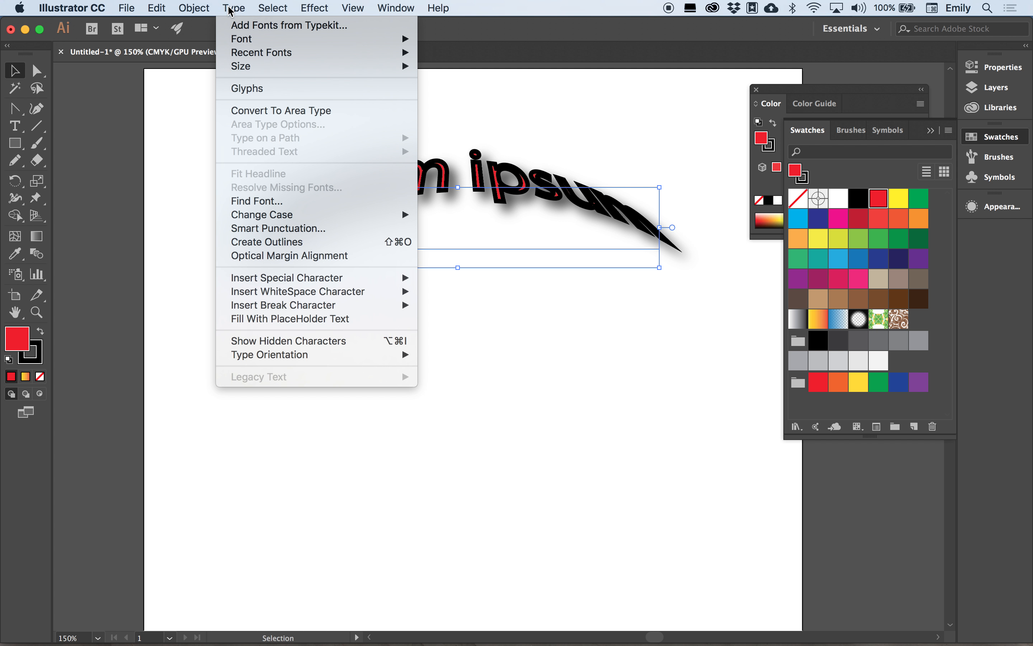
click(402, 208)
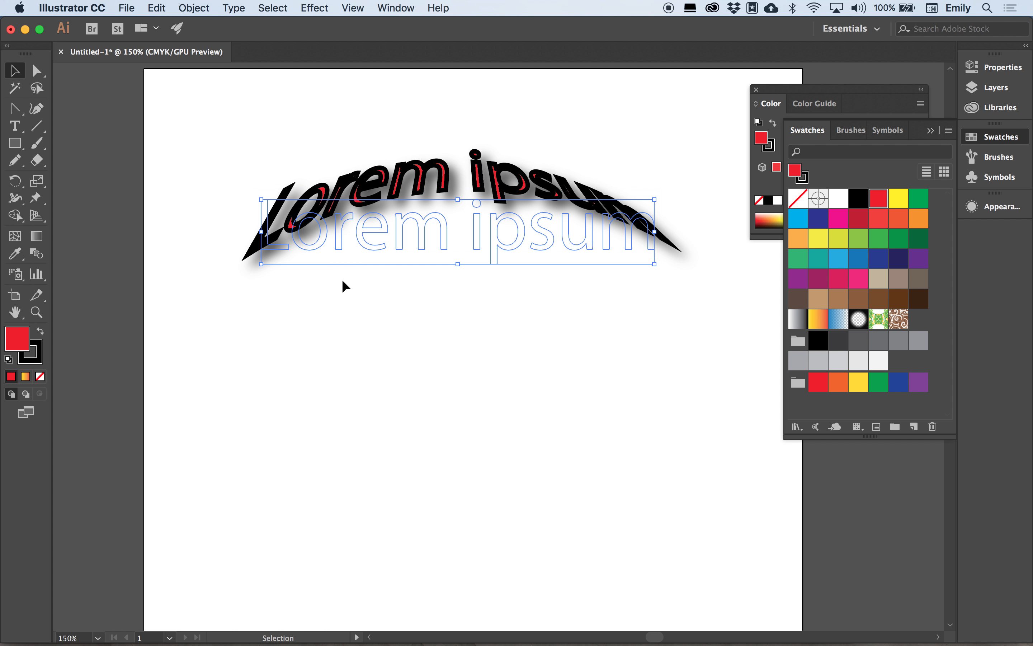
click(368, 301)
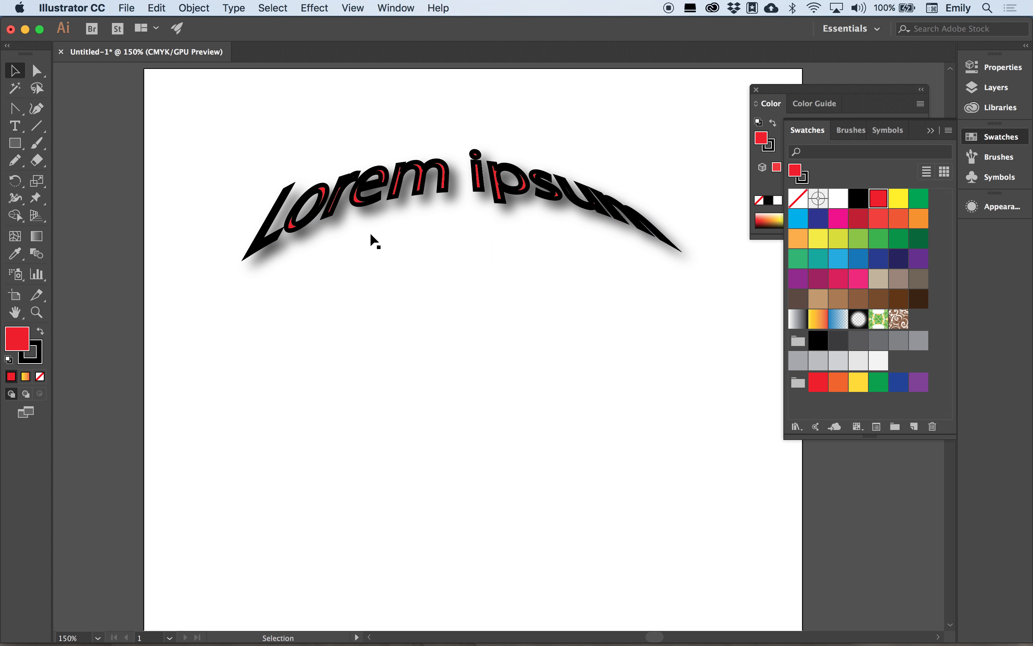
click(378, 231)
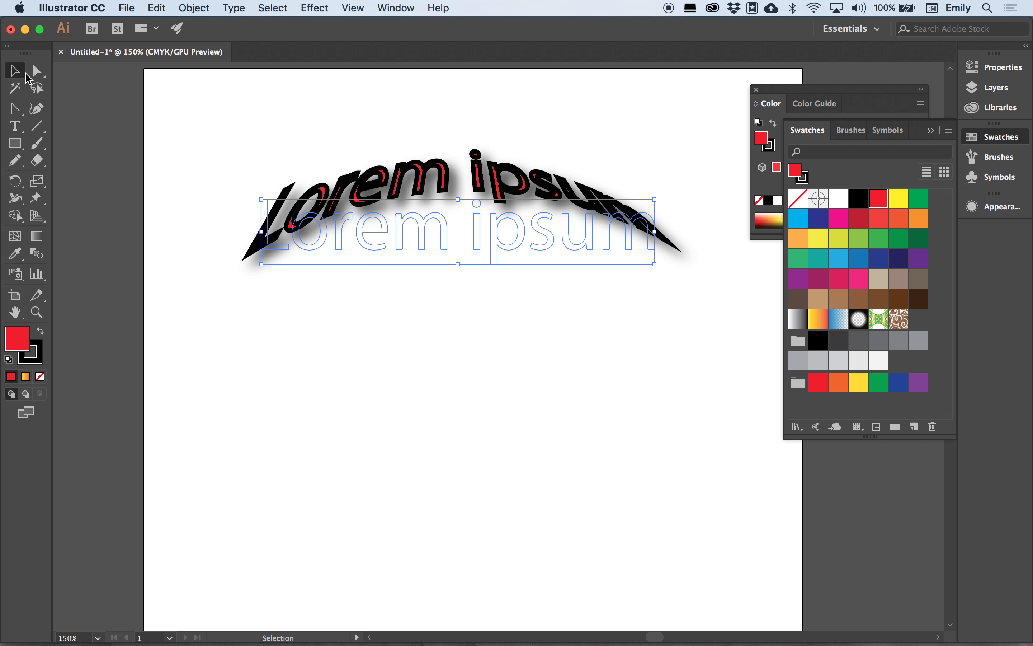
Marquee the 'm' of Lorem with Direct Selection and nudge it down three arrow-key steps.
click(36, 72)
click(447, 281)
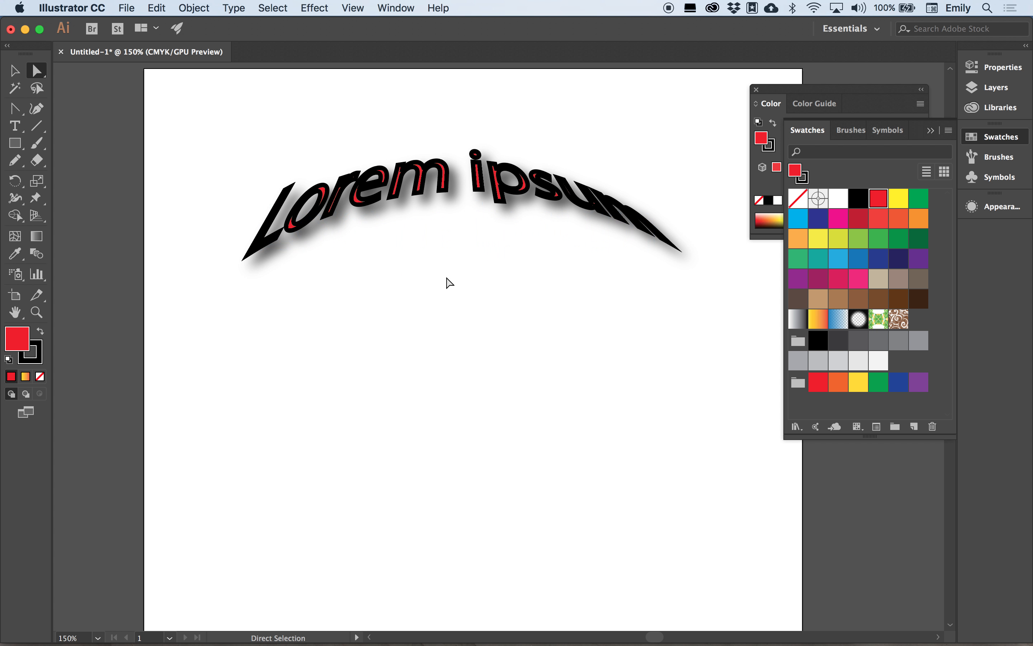
click(446, 246)
drag(460, 269, 392, 205)
key(Down)
key(Down)
key(Down)
key(Down)
key(Down)
key(Down)
key(Down)
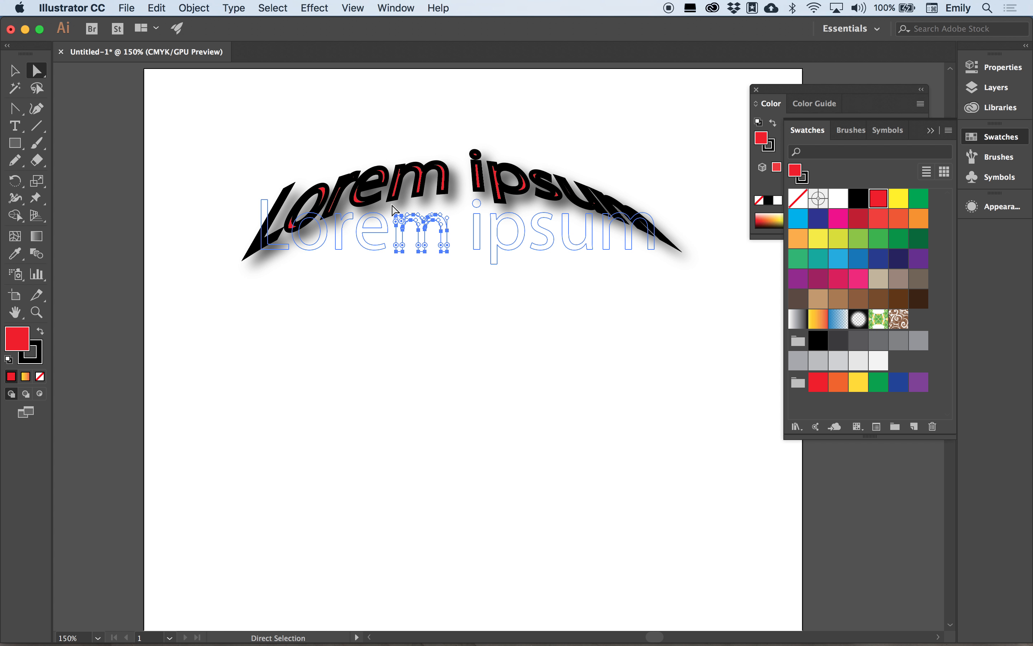
key(Down)
key(Down)
key(Down)
key(Down)
key(Down)
key(Down)
key(Down)
key(Down)
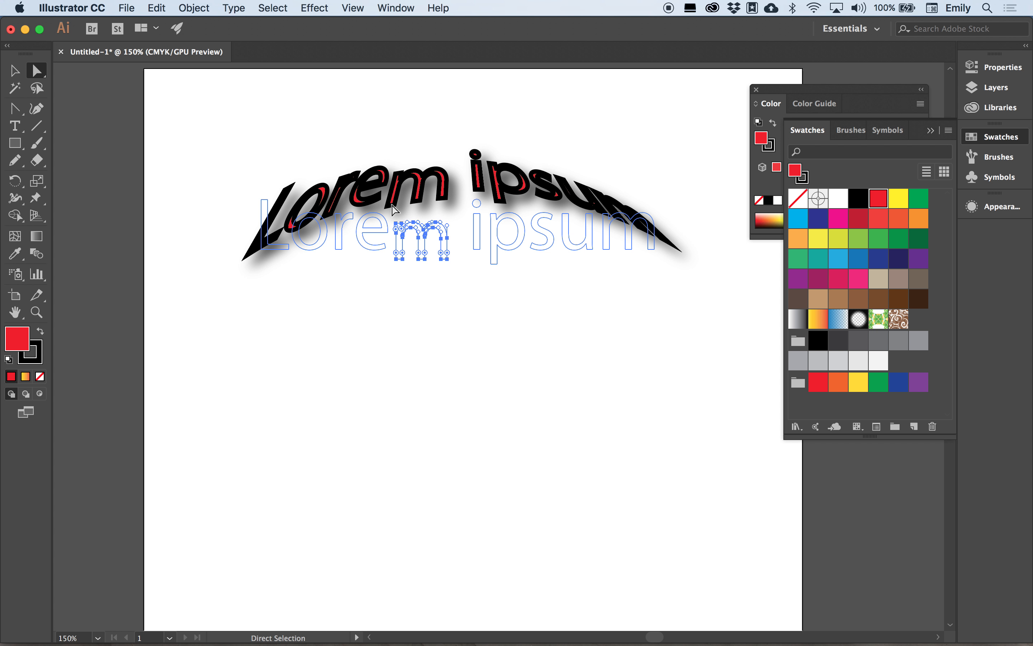
key(Down)
key(Down)
key(Down)
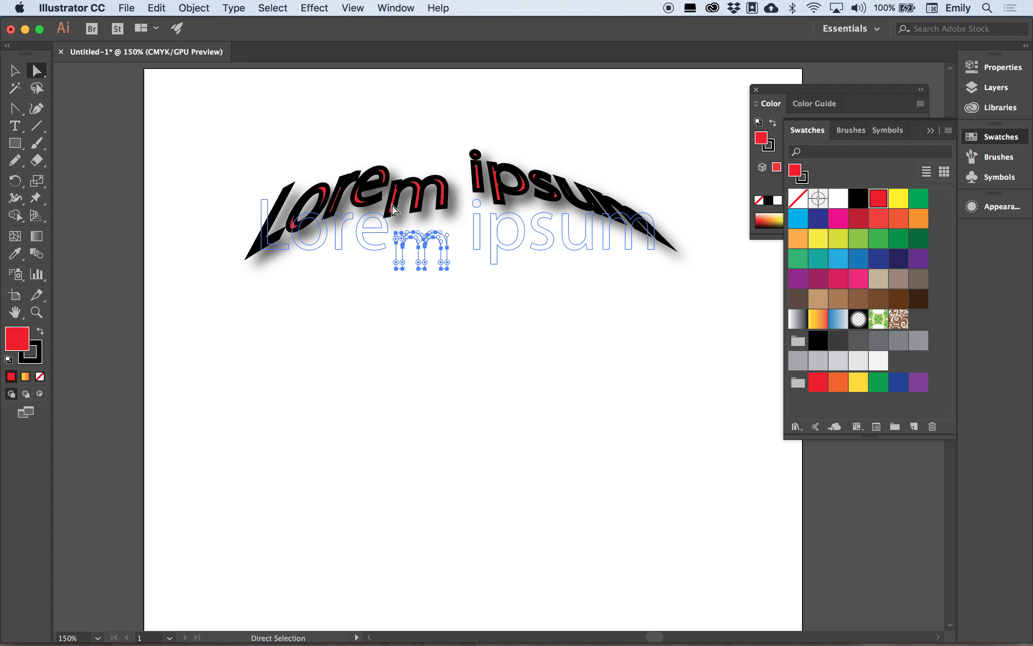
click(341, 358)
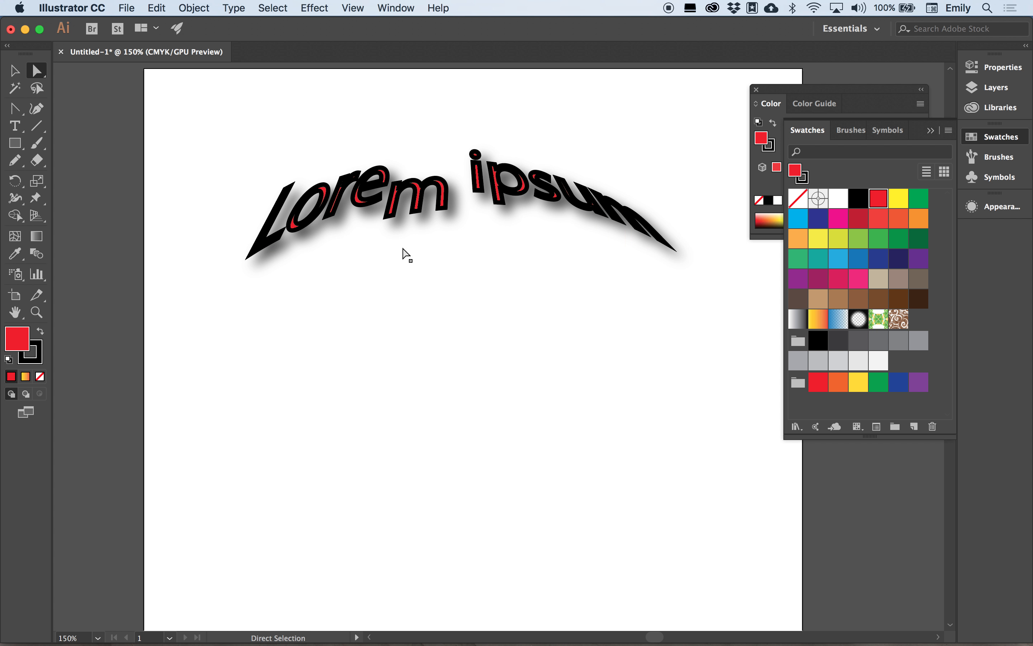
click(562, 201)
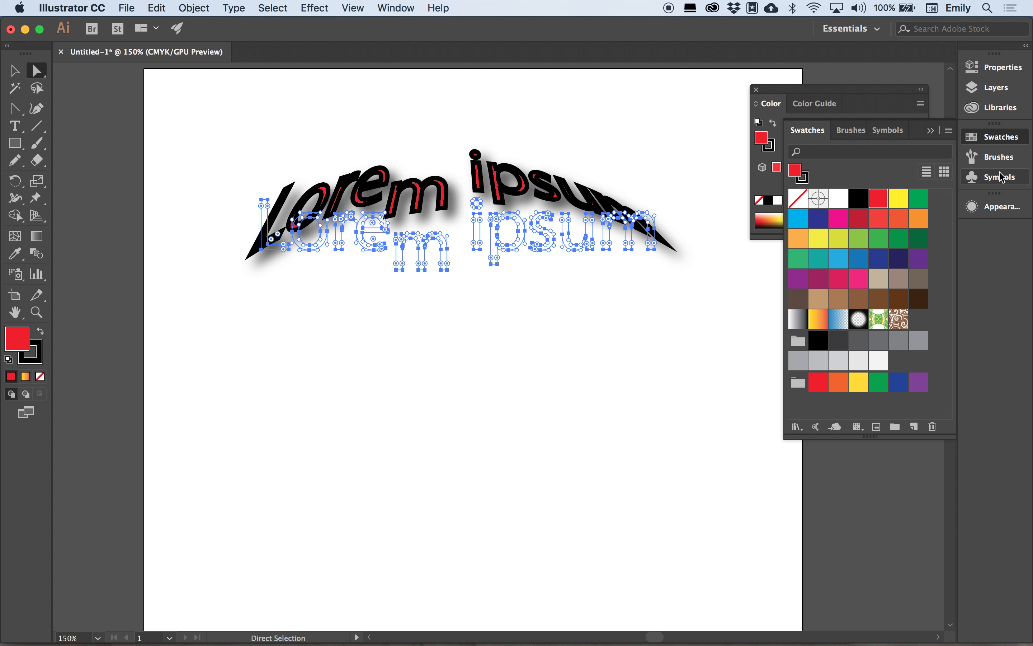
Reverse the Arch warp on the Lorem ipsum outlines to a -40% bend.
click(993, 207)
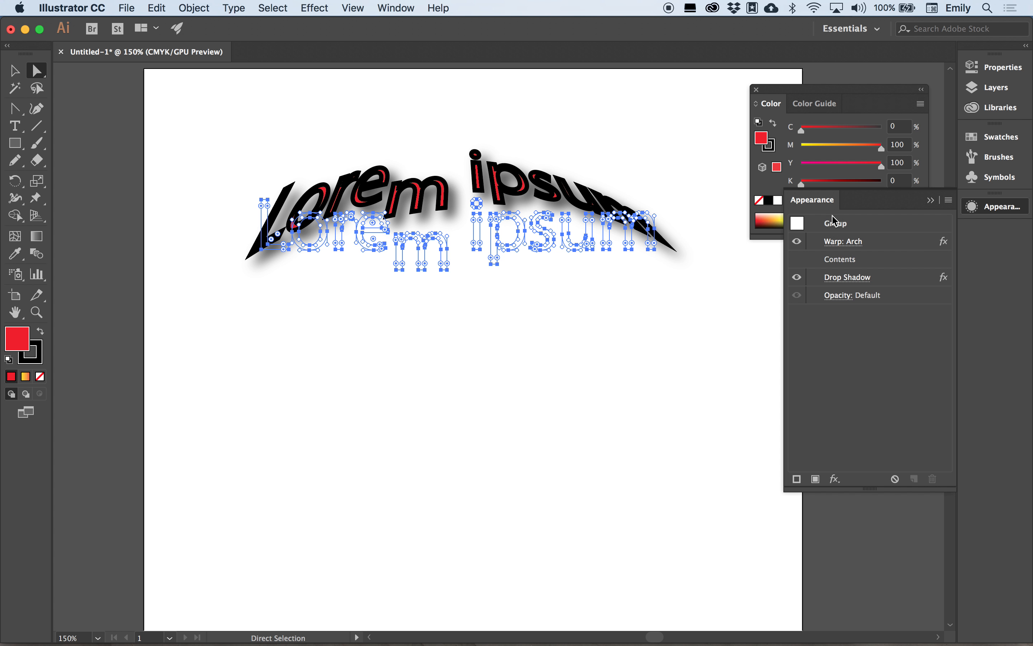
click(843, 242)
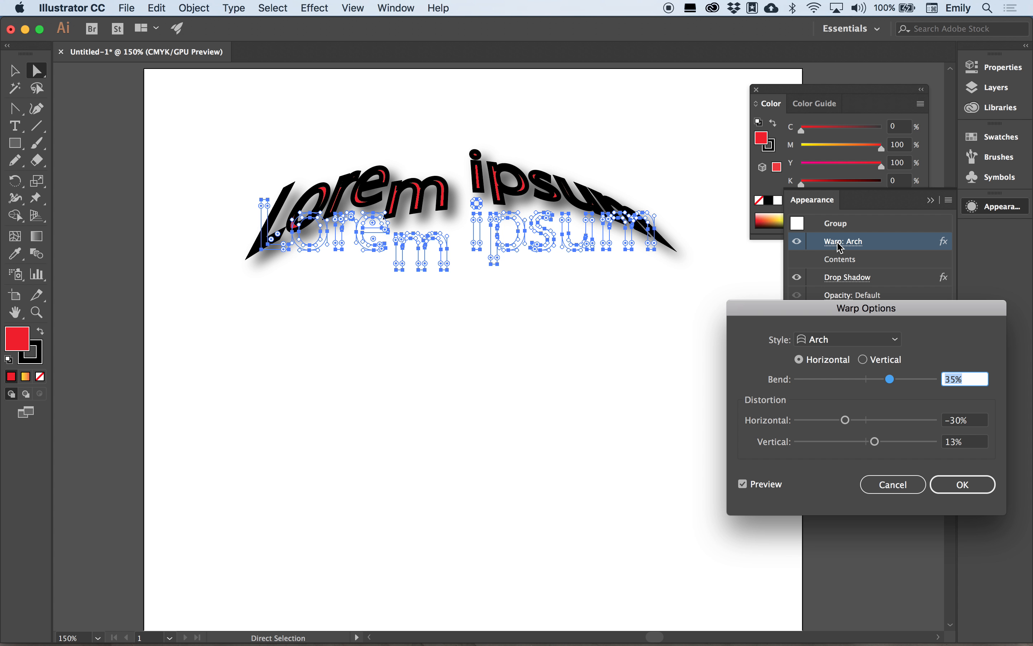
click(840, 379)
click(964, 484)
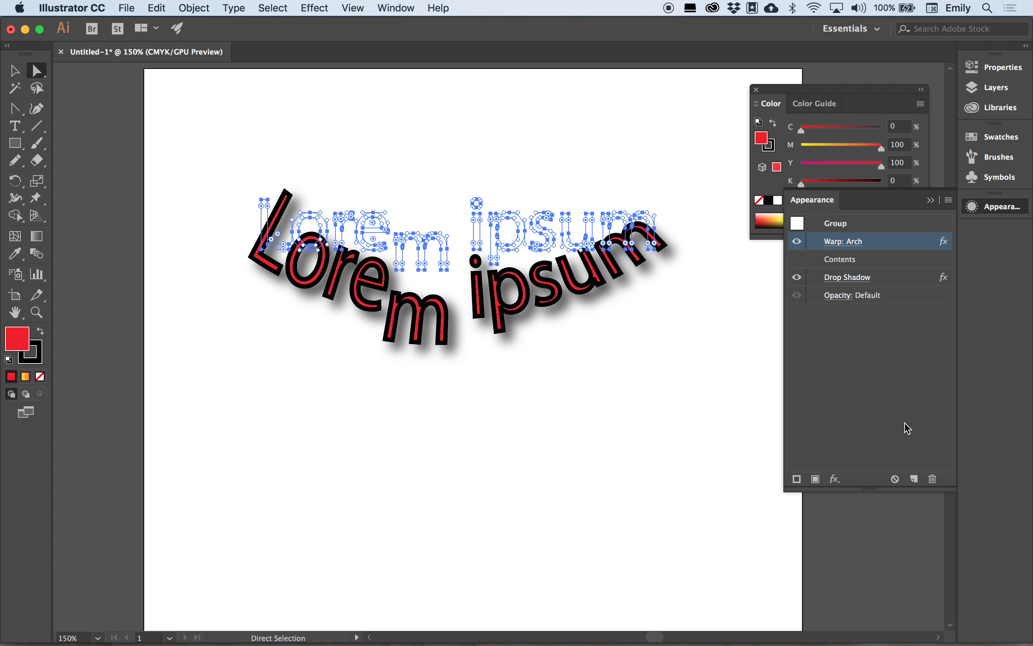
Review the Drop Shadow settings without changes, then deselect the warped text.
click(850, 278)
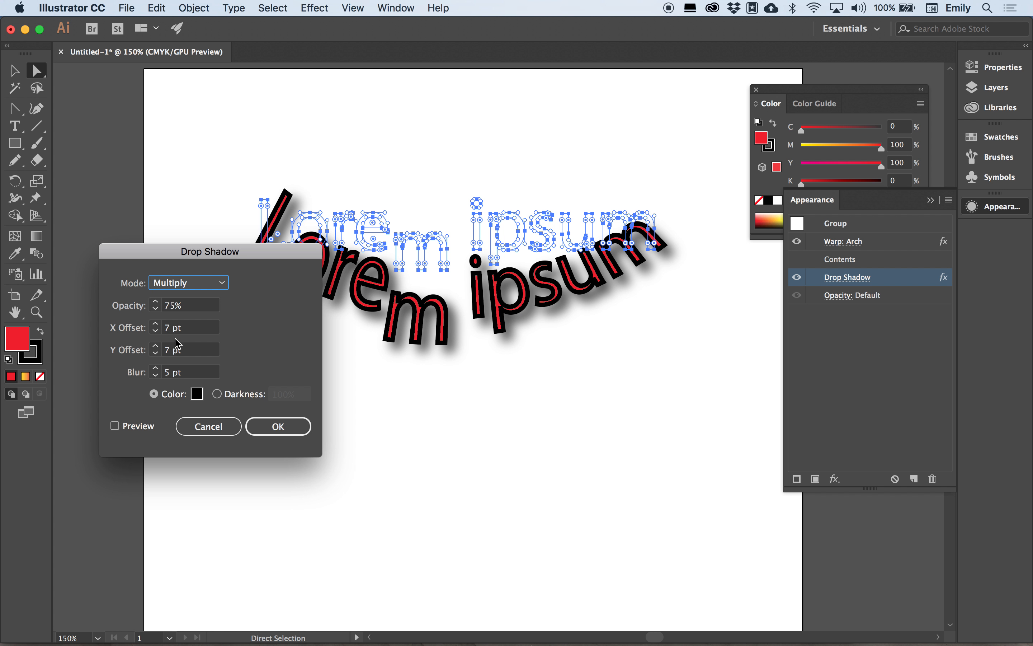
click(230, 424)
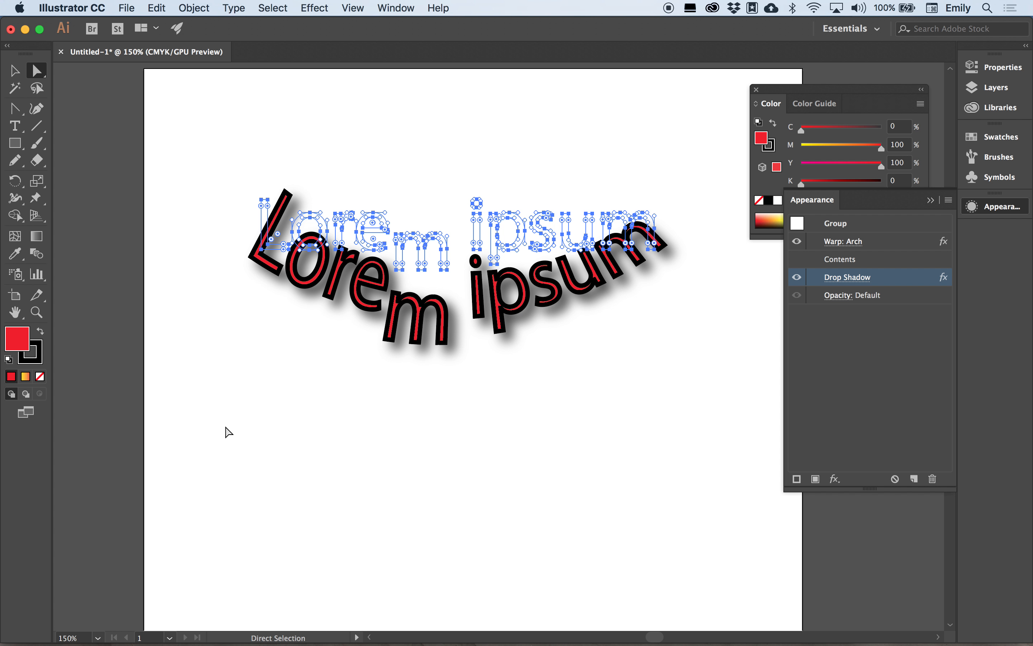
click(291, 435)
scroll(295, 440, down, 4)
scroll(295, 440, right, 4)
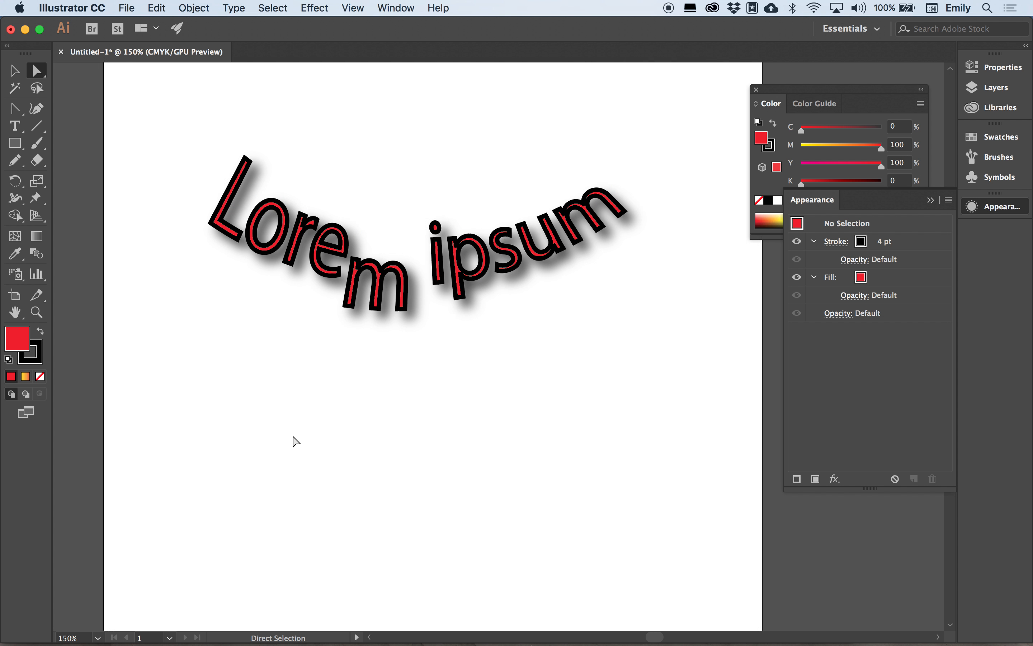
Draw three overlapping red stars below the Lorem ipsum text with the Star tool.
scroll(297, 442, down, 3)
scroll(296, 442, left, 2)
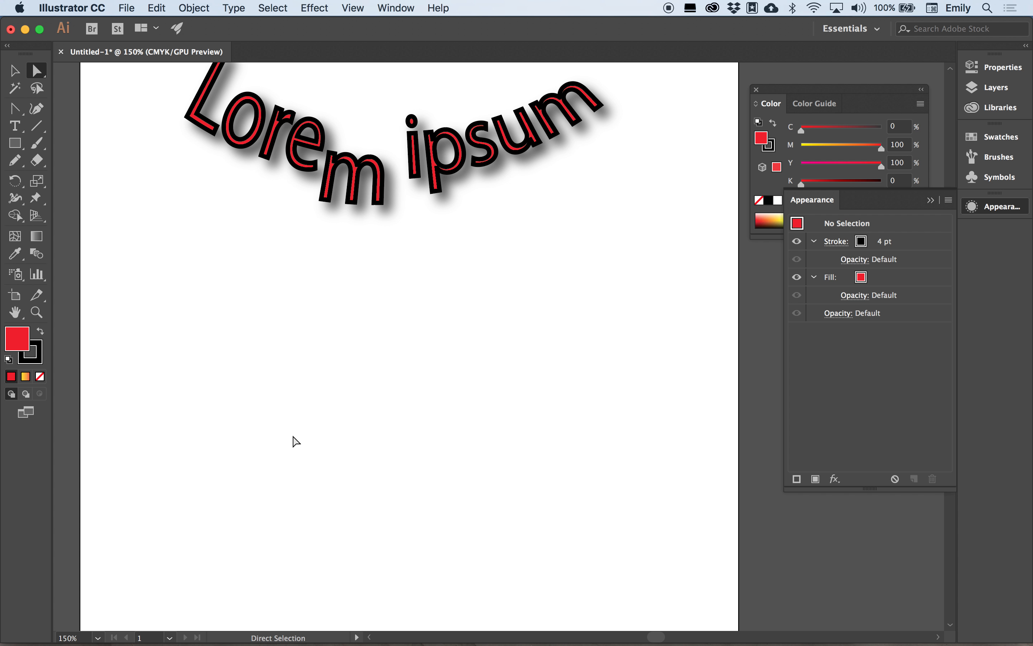
drag(16, 143, 77, 213)
drag(249, 319, 337, 370)
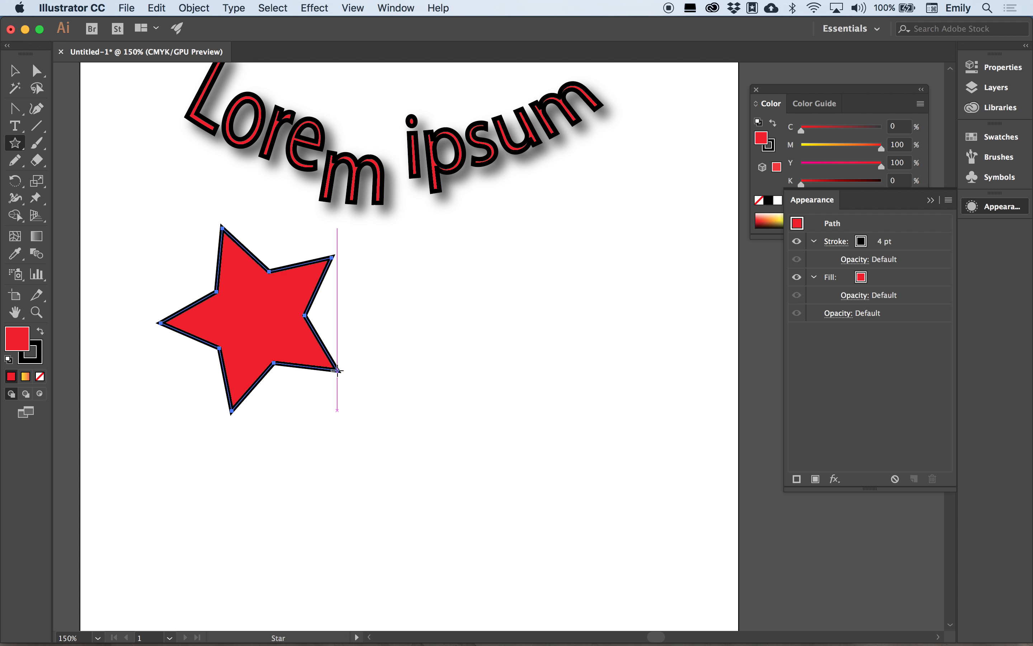
drag(331, 319, 381, 421)
mouse_move(364, 500)
mouse_down()
mouse_move(392, 515)
mouse_move(323, 374)
mouse_move(387, 399)
mouse_move(357, 351)
mouse_move(427, 358)
mouse_up()
Marquee-select all three stars with the Selection tool.
scroll(480, 356, down, 2)
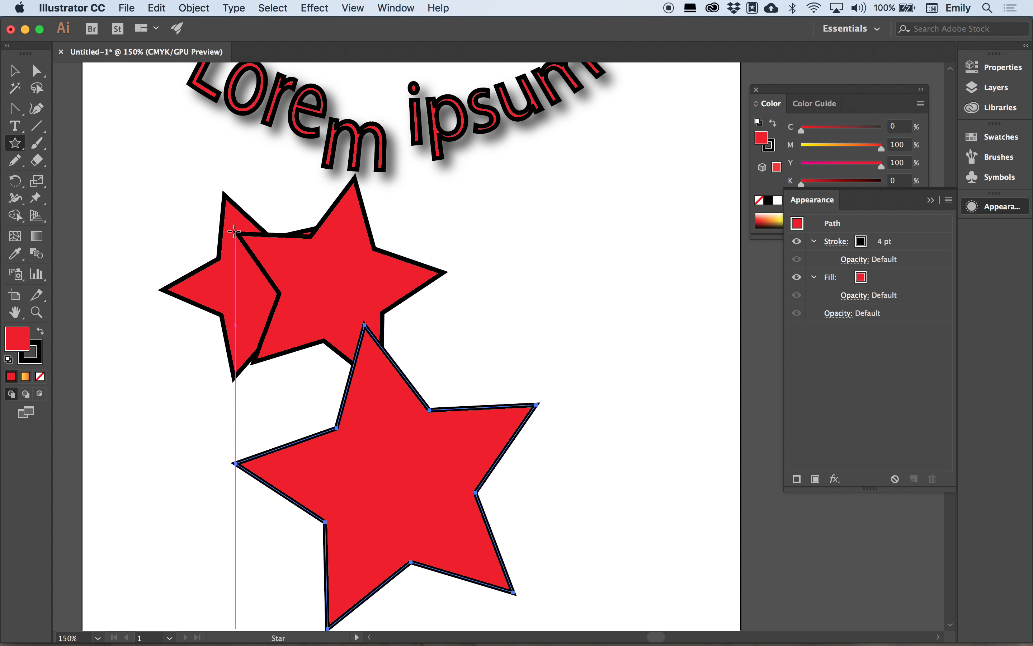
click(14, 70)
drag(139, 282, 454, 468)
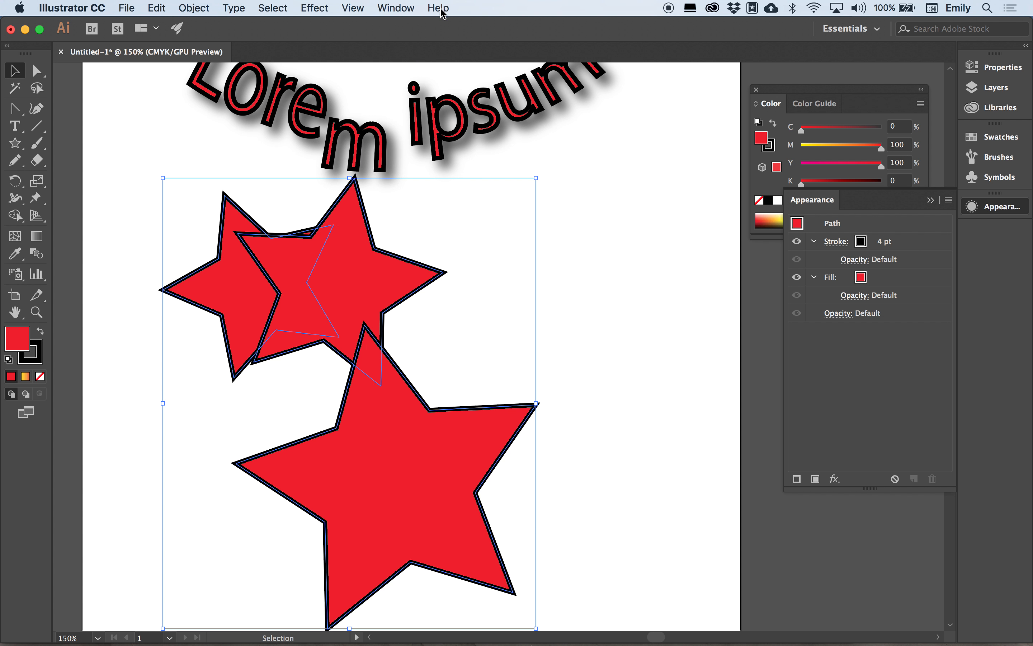
Open the Pathfinder panel beside the stars and apply Minus Front.
click(395, 8)
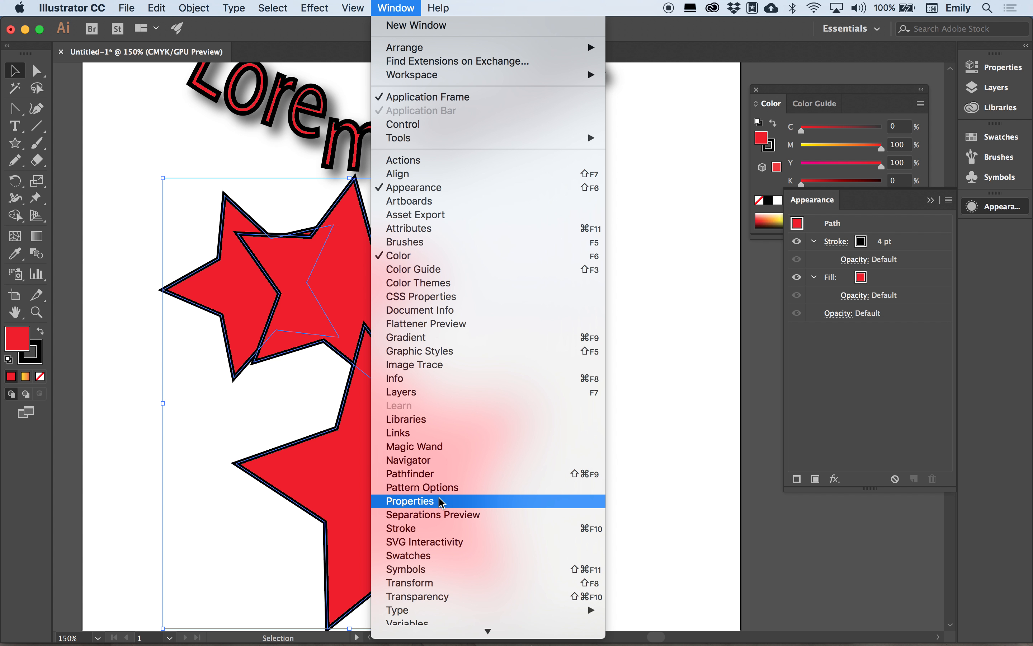
click(424, 474)
drag(145, 489, 731, 260)
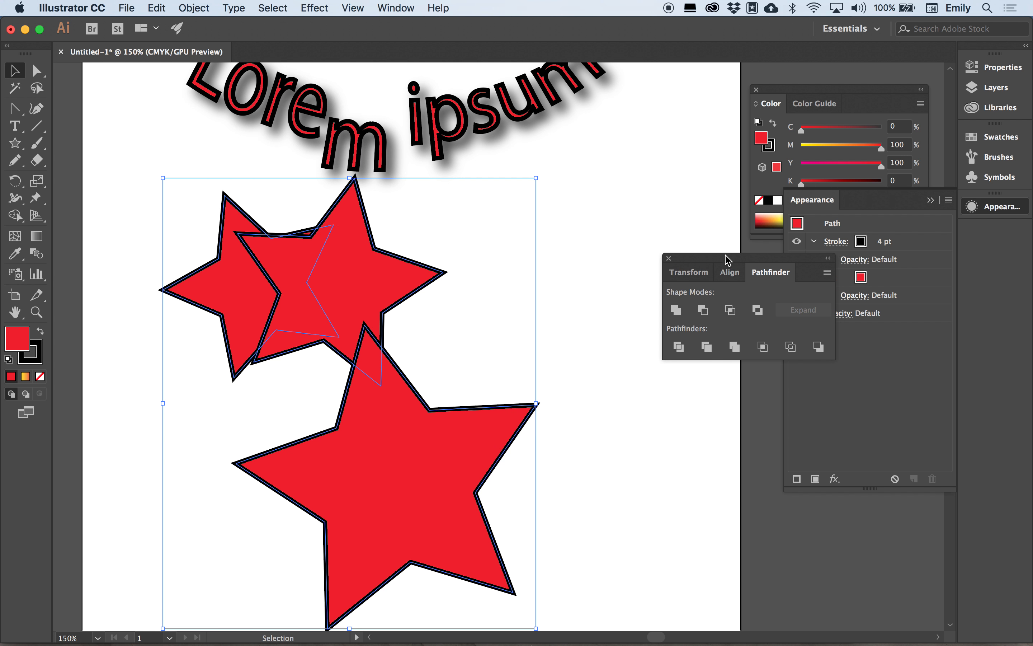
click(709, 309)
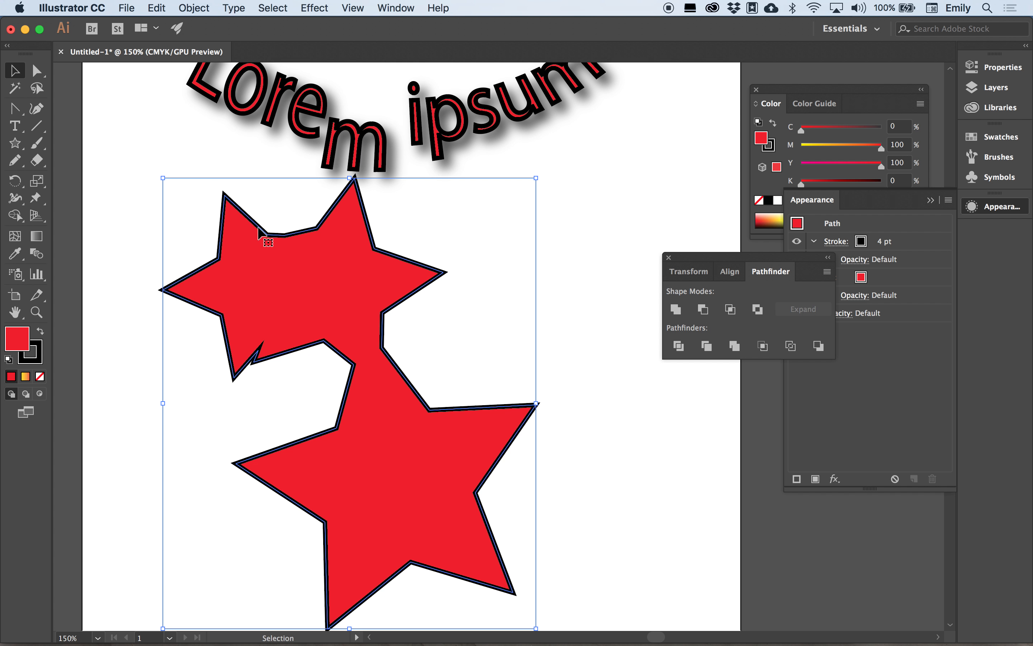
Draw a curved test path with the Pen tool, then undo it completely.
drag(17, 114, 52, 114)
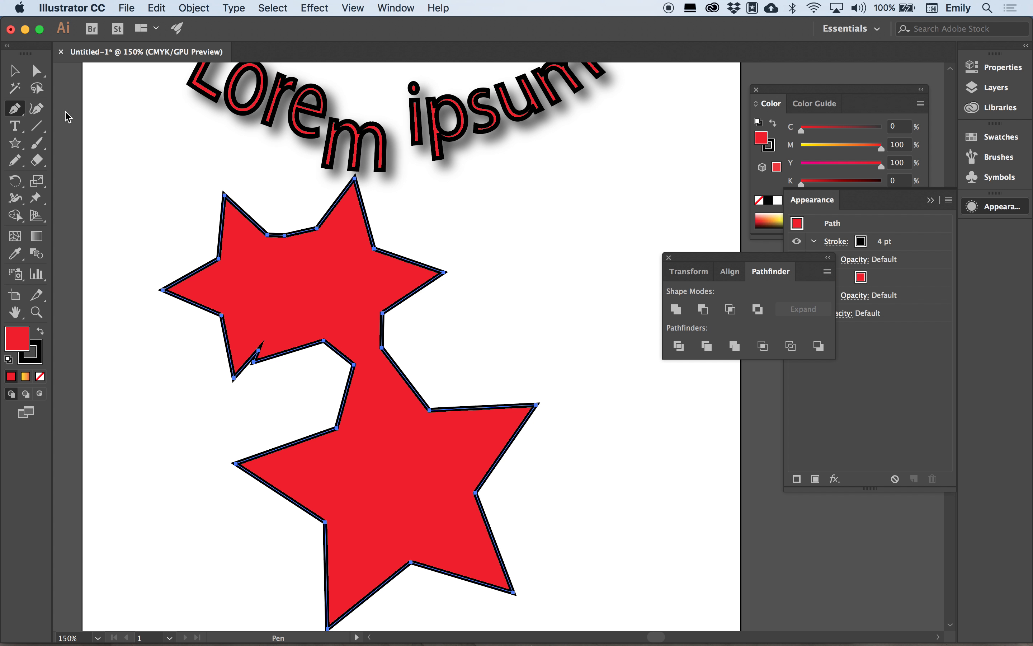
click(510, 228)
click(548, 183)
drag(624, 215, 511, 167)
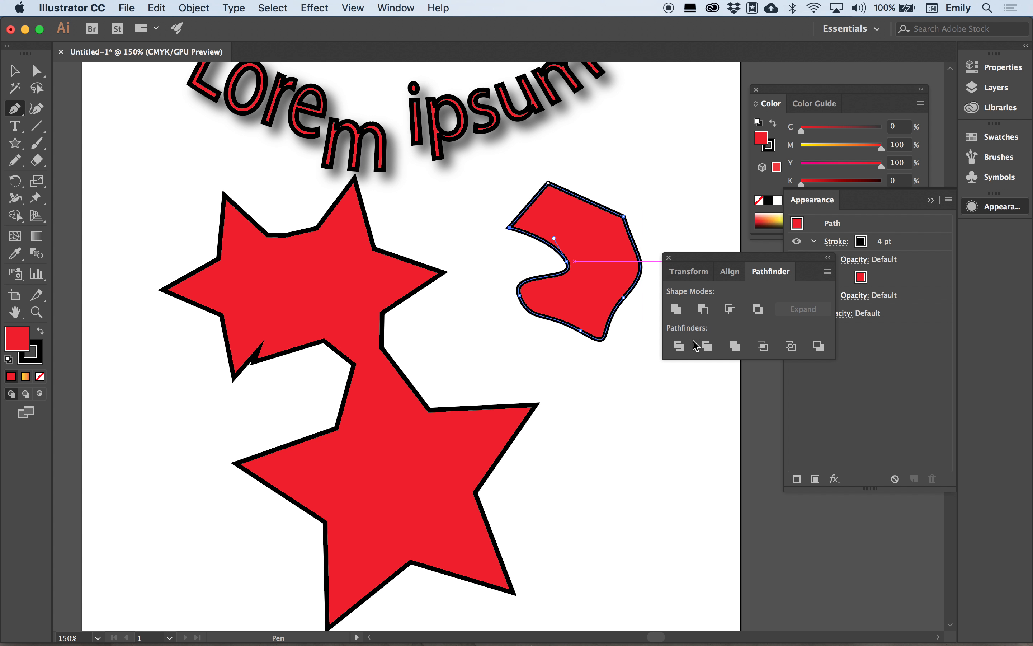
key(super+z)
key(super+z)
key(super+z)
key(super+z)
key(super+z)
key(super+z)
key(super+z)
key(super+z)
key(super+z)
key(super+z)
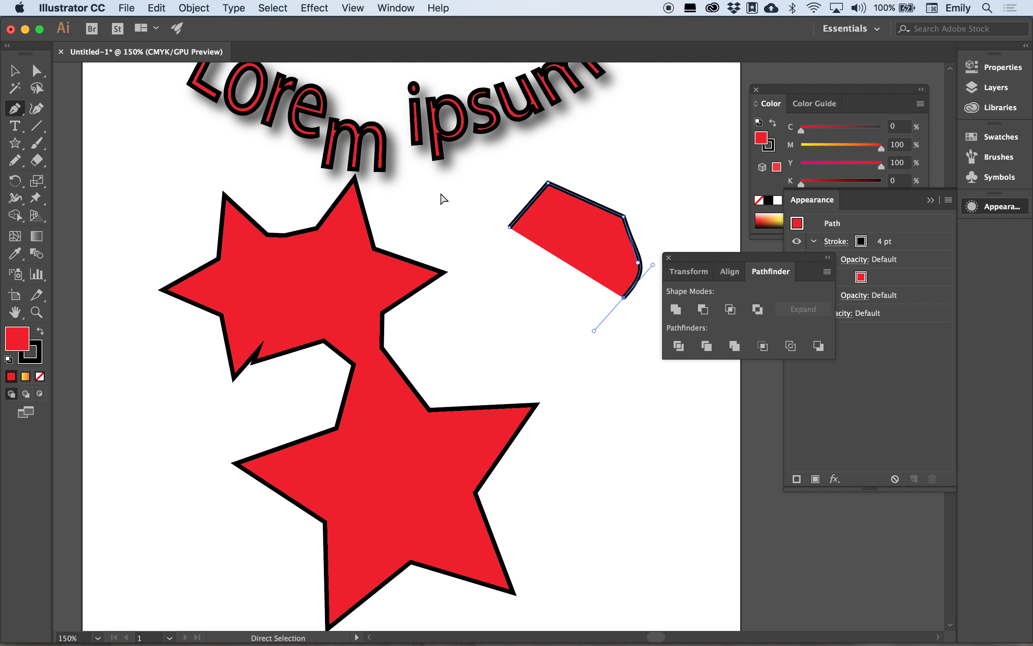
key(super+z)
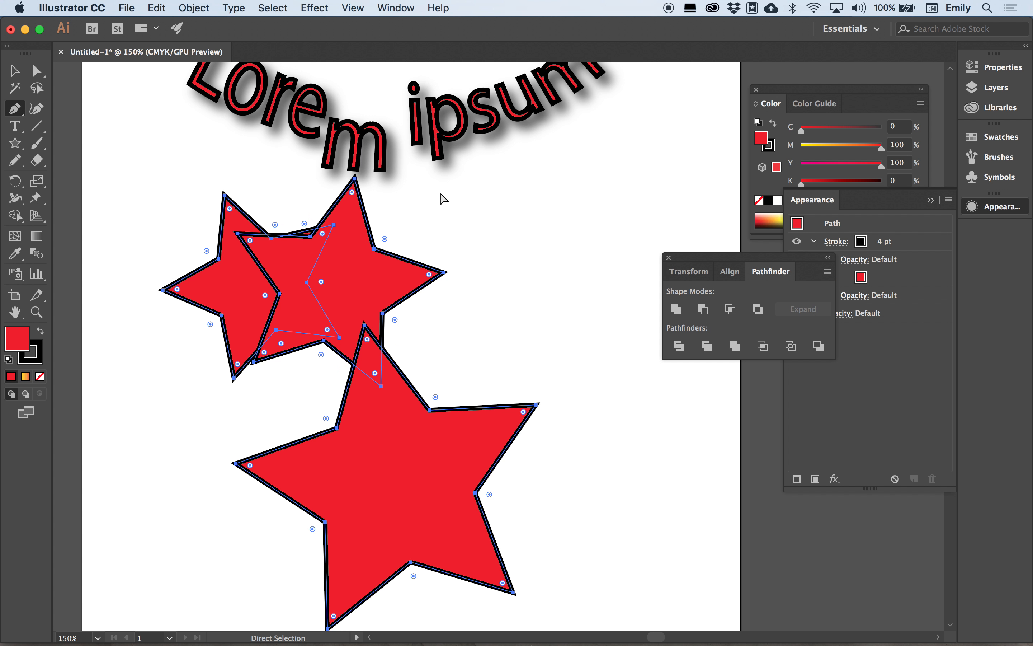
Apply Minus Front to the stars, undo it, and apply Minus Front again.
click(704, 310)
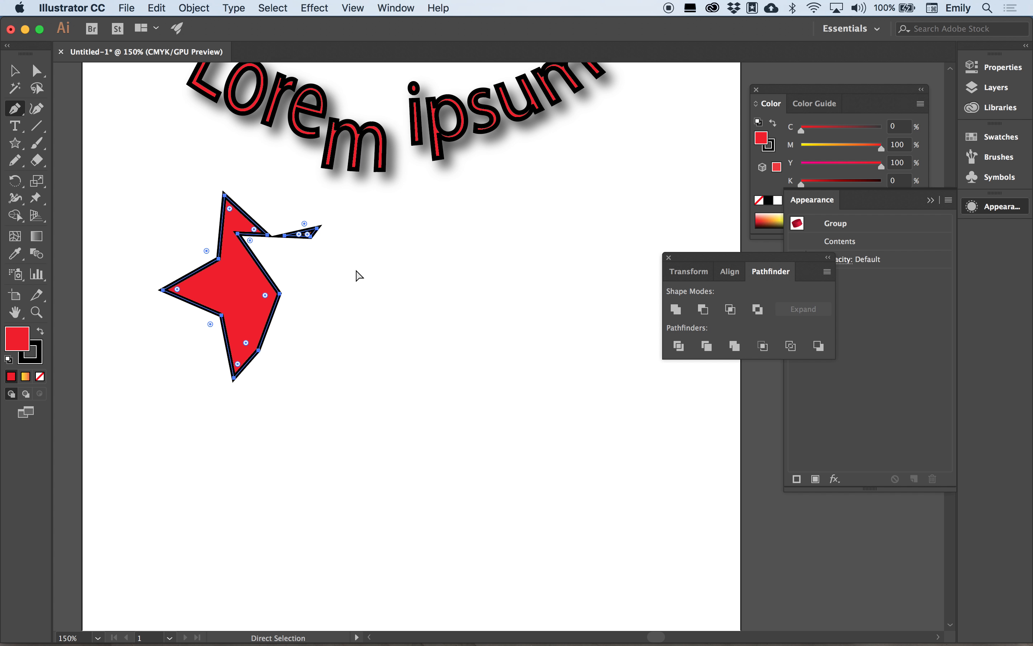
key(super+z)
click(730, 310)
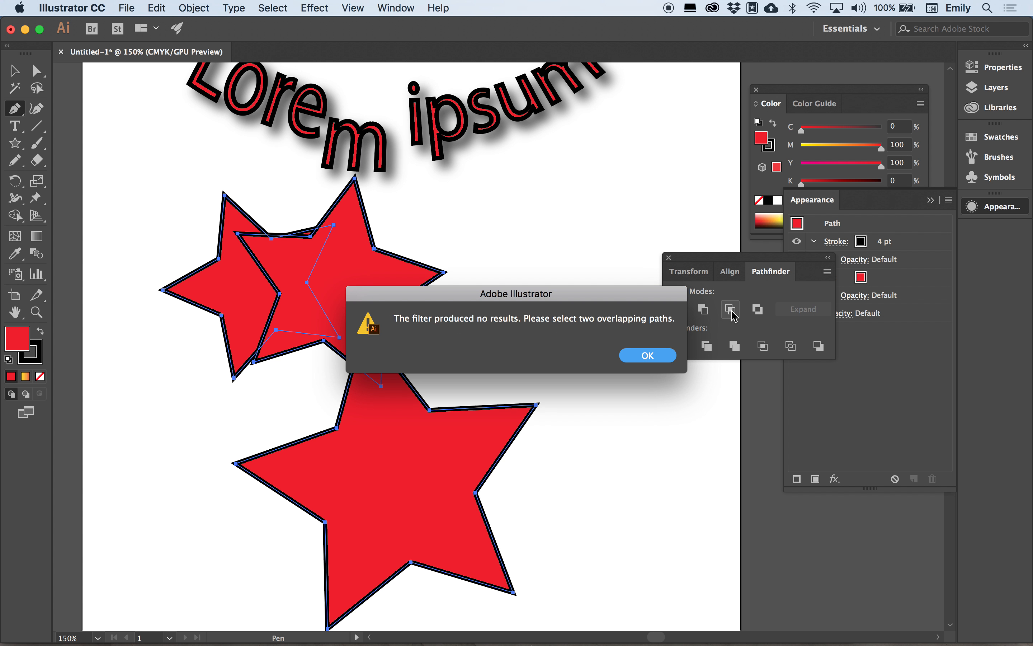
Dismiss the alert and combine the selected stars into a compound shape with Exclude.
click(648, 355)
click(757, 309)
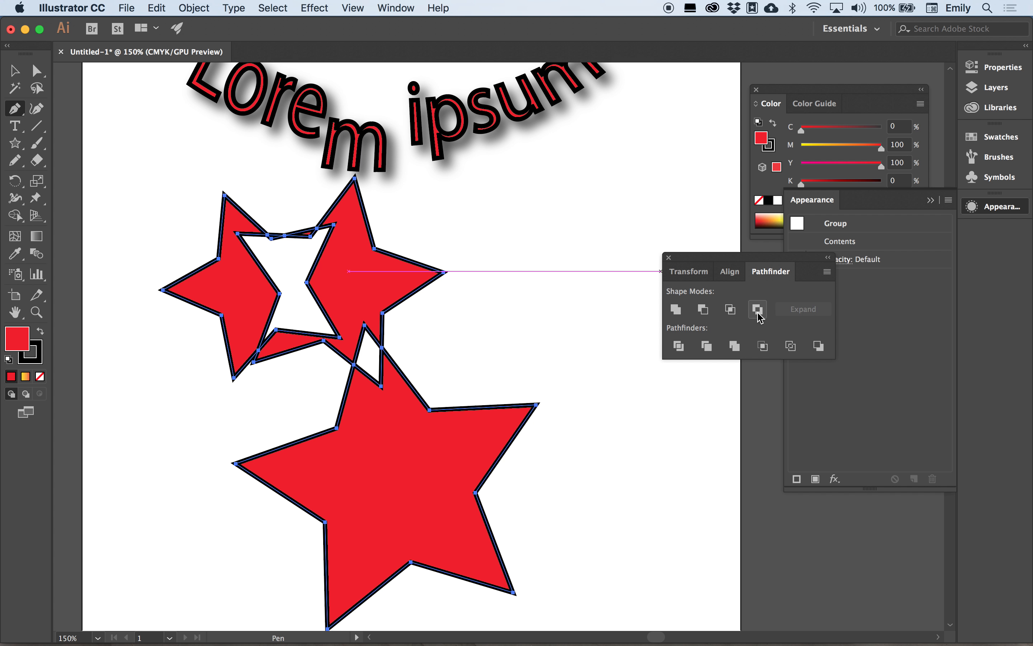
key(v)
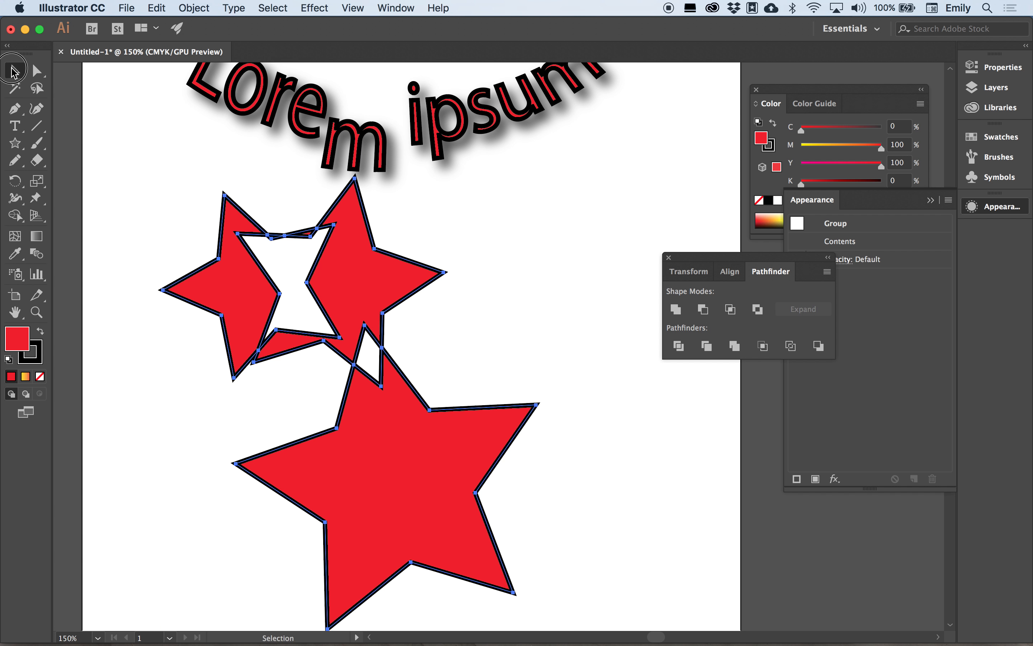
click(311, 252)
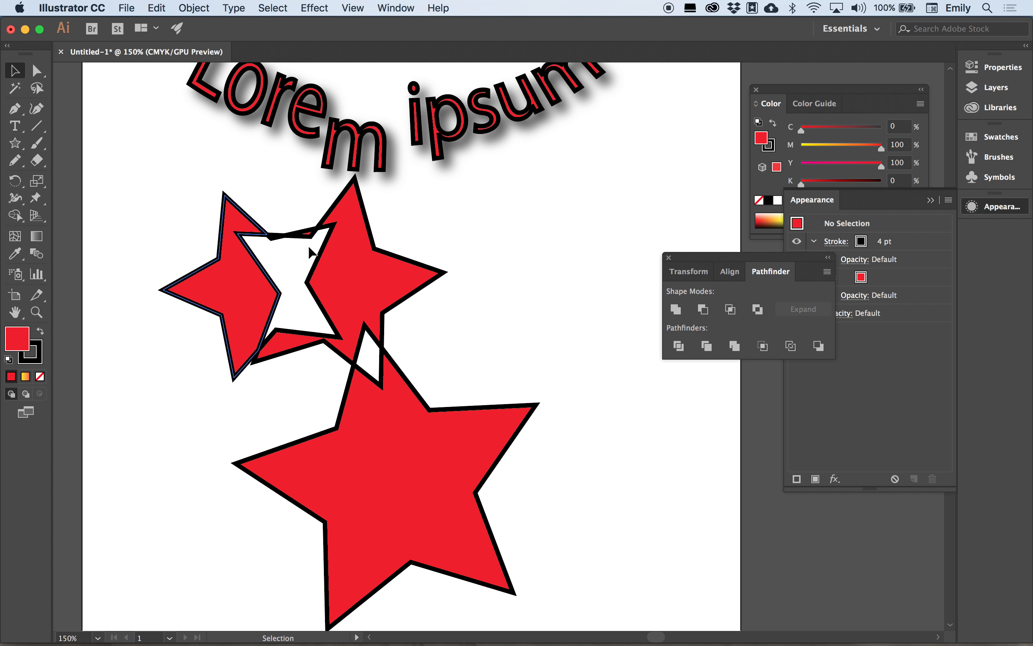
click(399, 429)
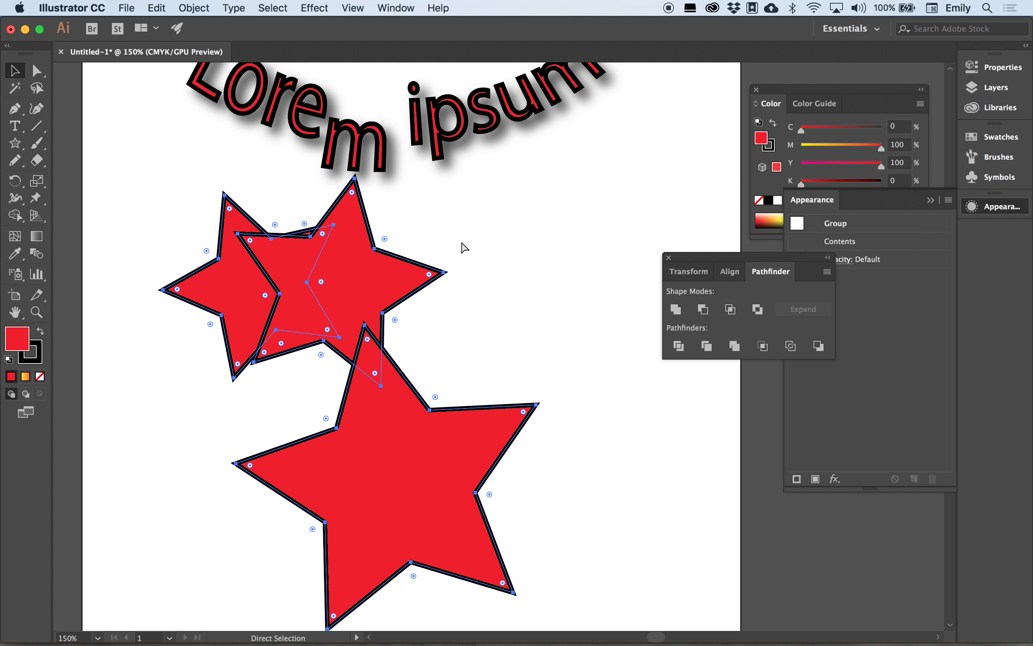
key(cmd+z)
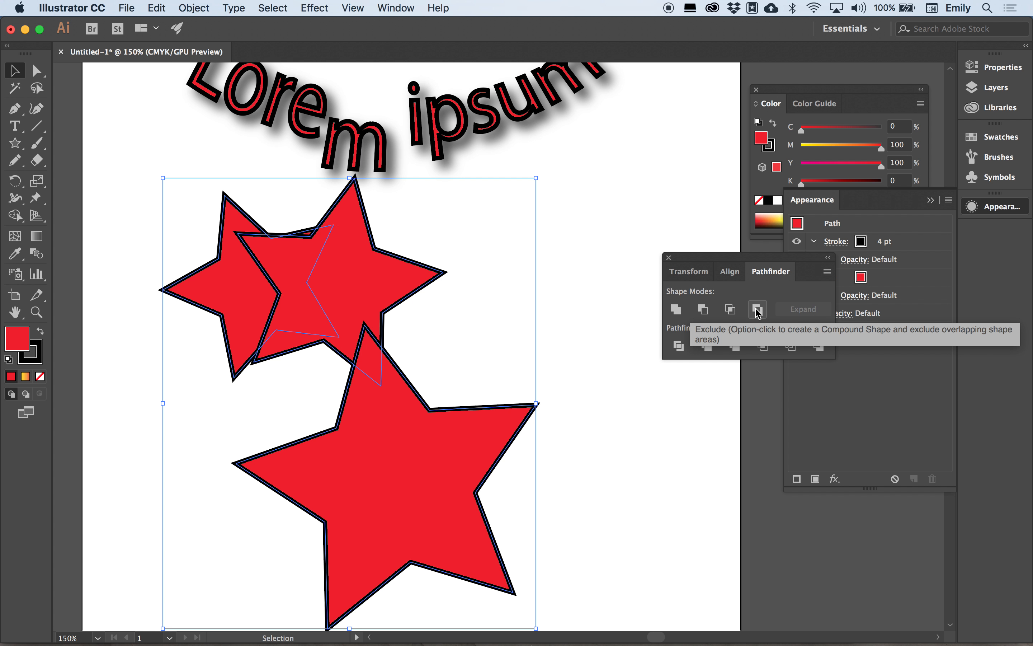
alt+click(757, 312)
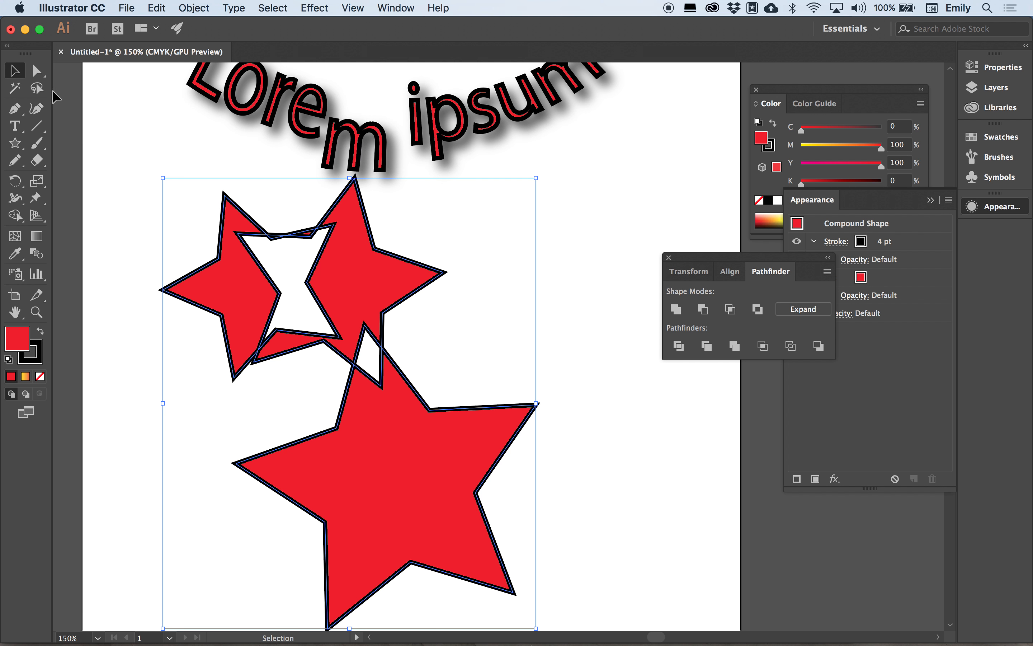
Drag the upper star's anchor points up and to the right with Direct Selection.
key(a)
drag(366, 327, 363, 277)
click(405, 302)
drag(384, 315, 446, 321)
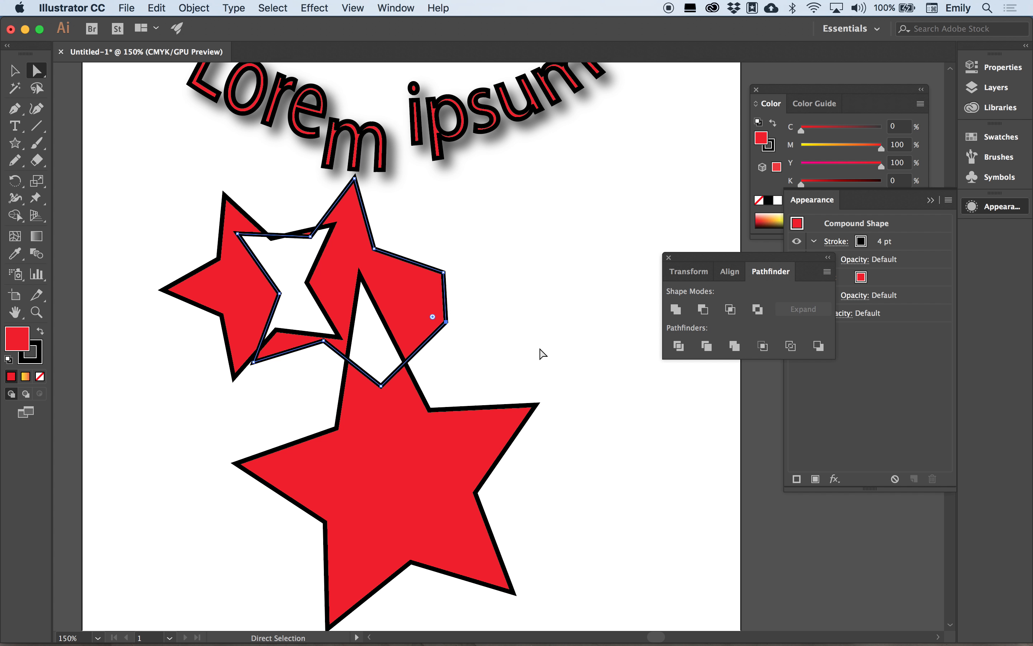
click(196, 7)
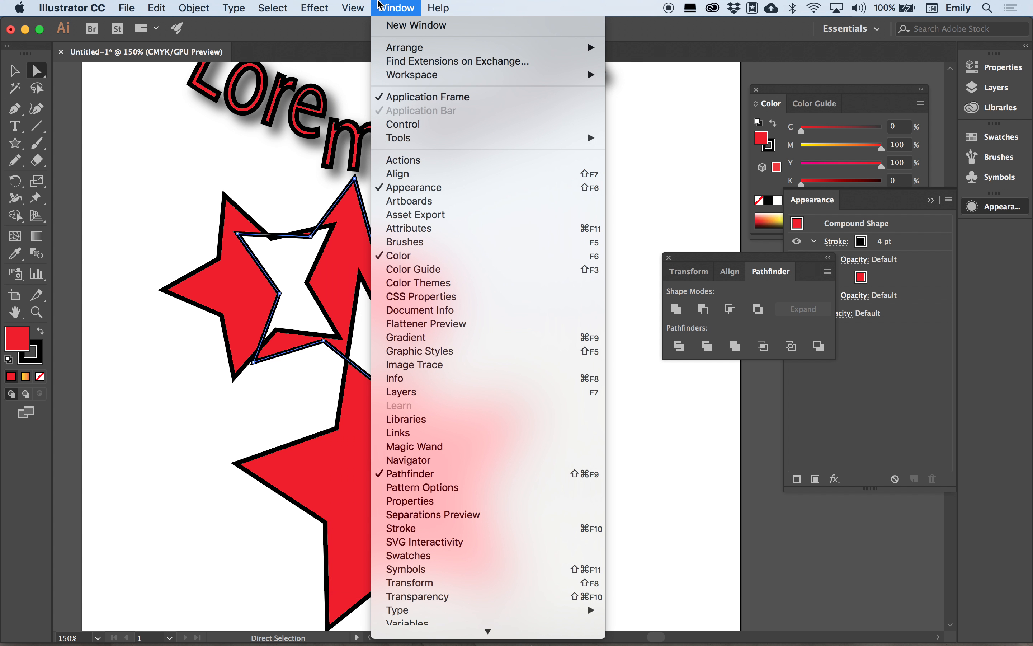
click(135, 6)
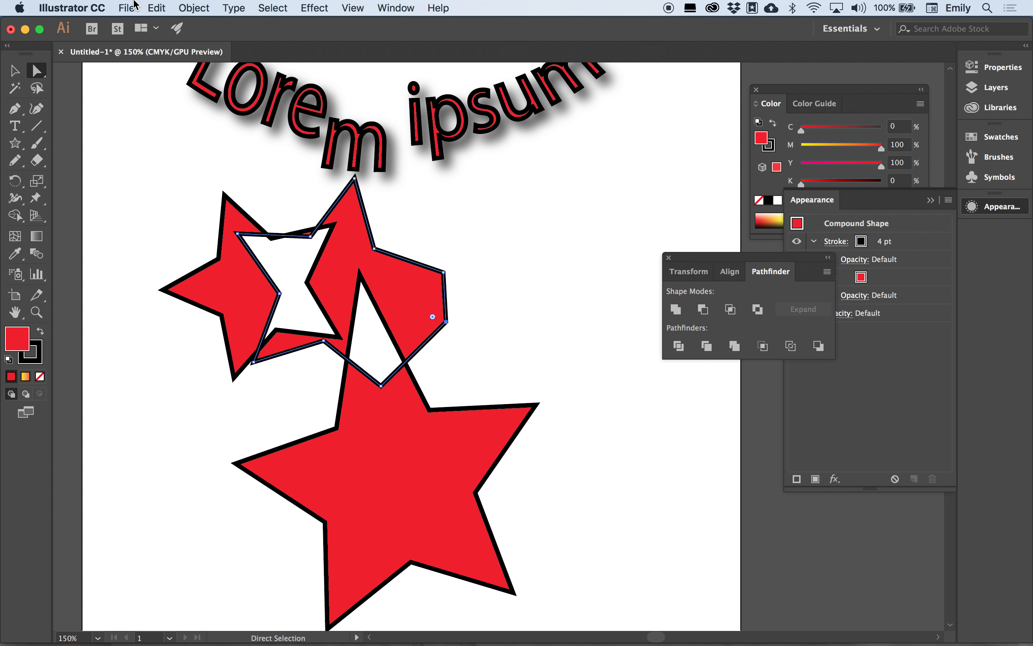